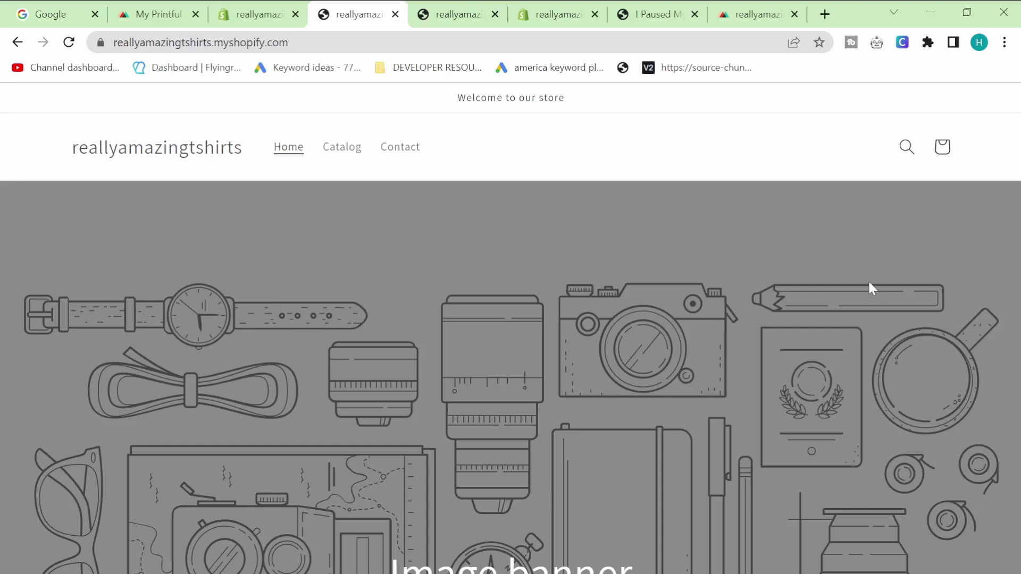
Step: Search Google for 'shopify partners'
scroll(869, 283, "down", 10)
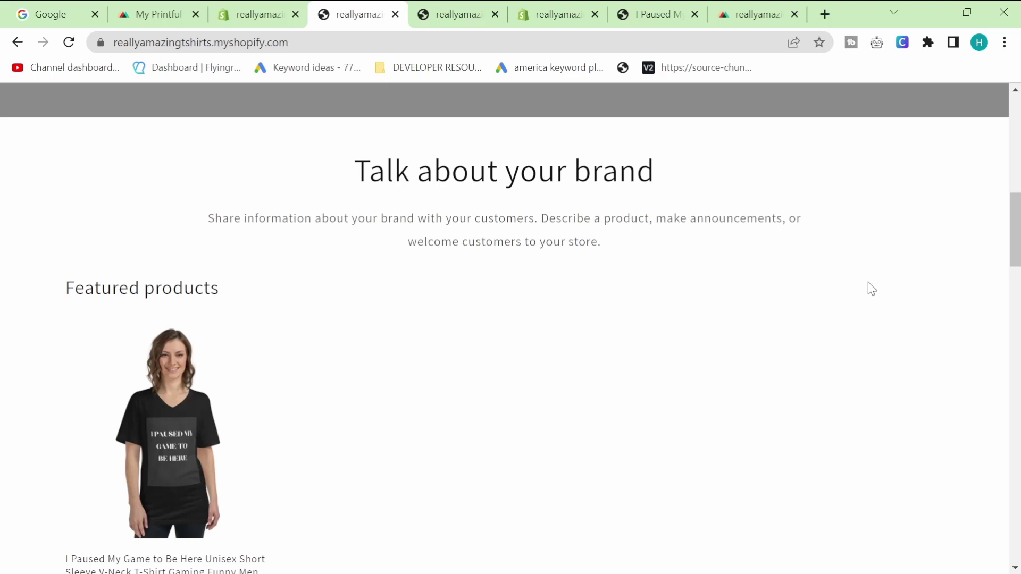
scroll(400, 256, "down", 5)
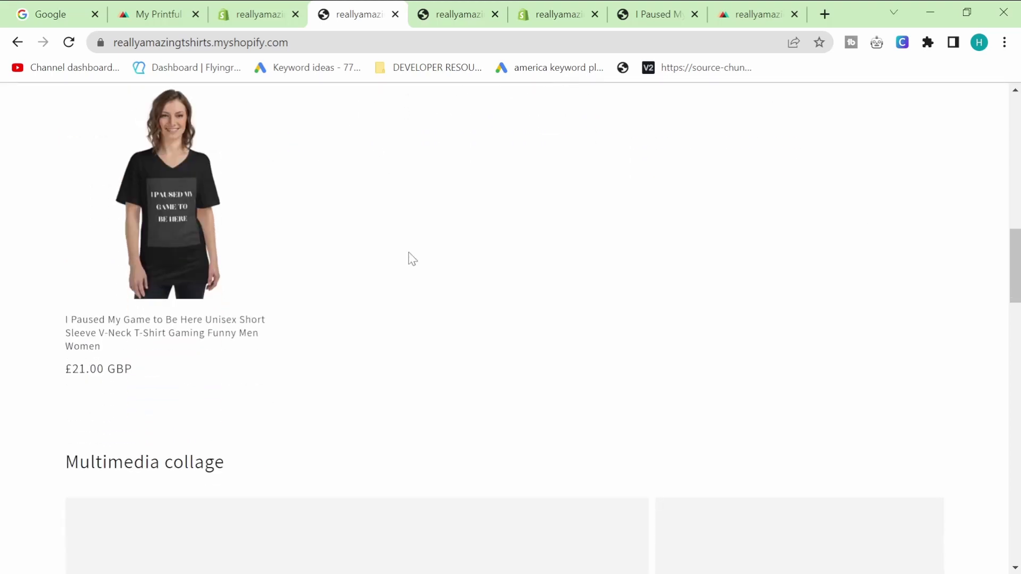
scroll(393, 256, "down", 3)
scroll(394, 258, "up", 5)
scroll(322, 286, "up", 2)
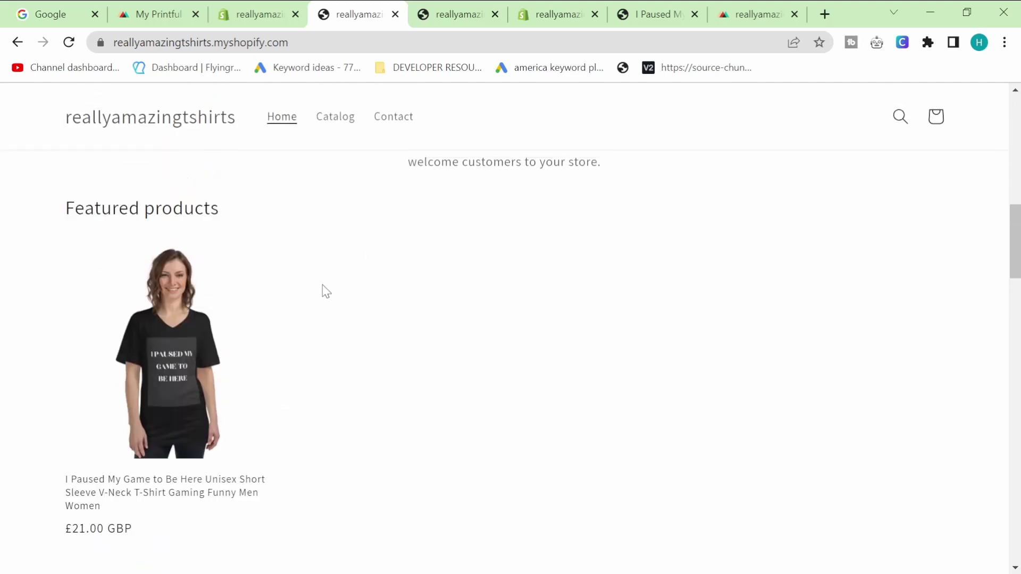
scroll(326, 291, "up", 10)
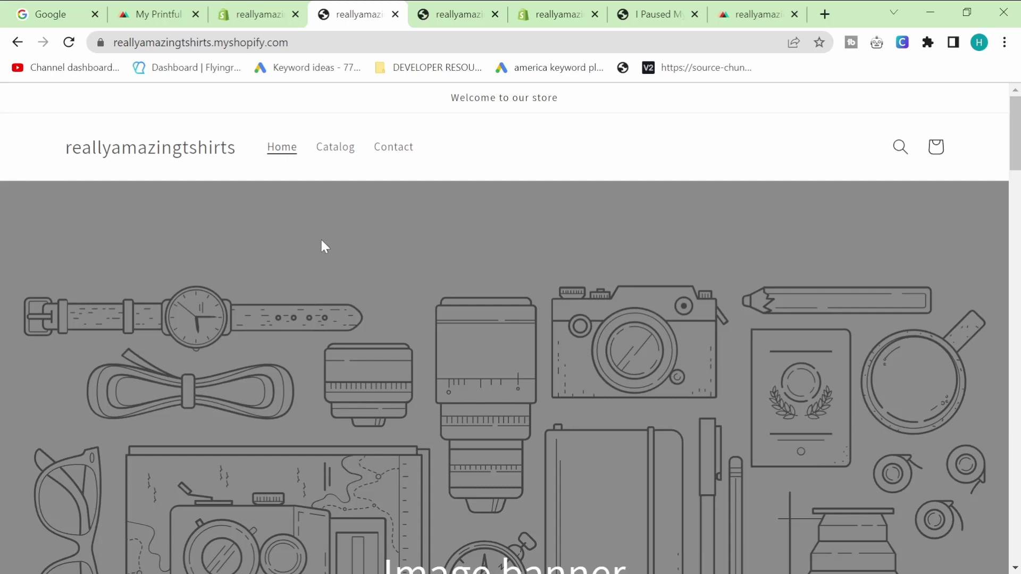
scroll(345, 338, "down", 2)
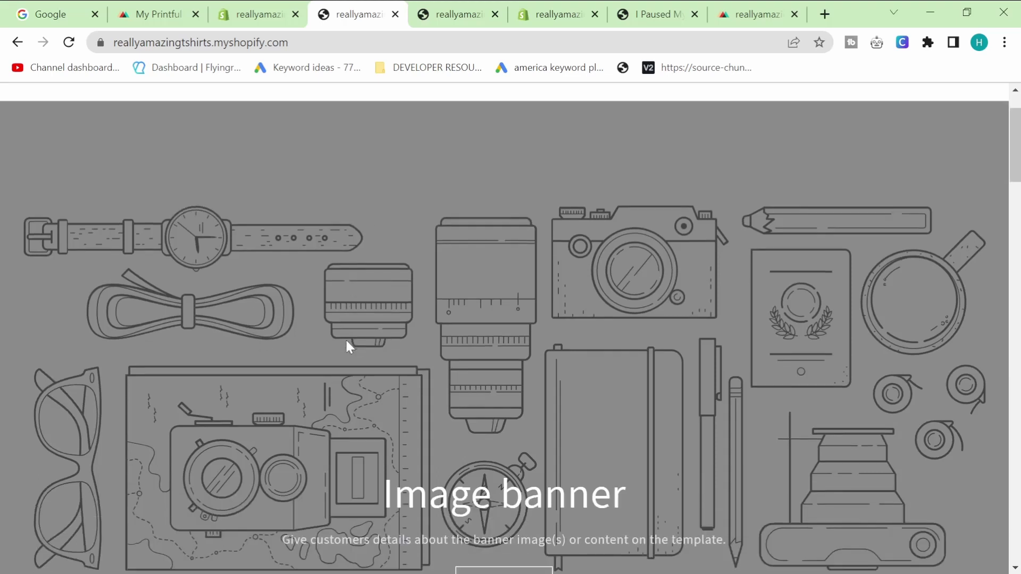
scroll(346, 342, "down", 10)
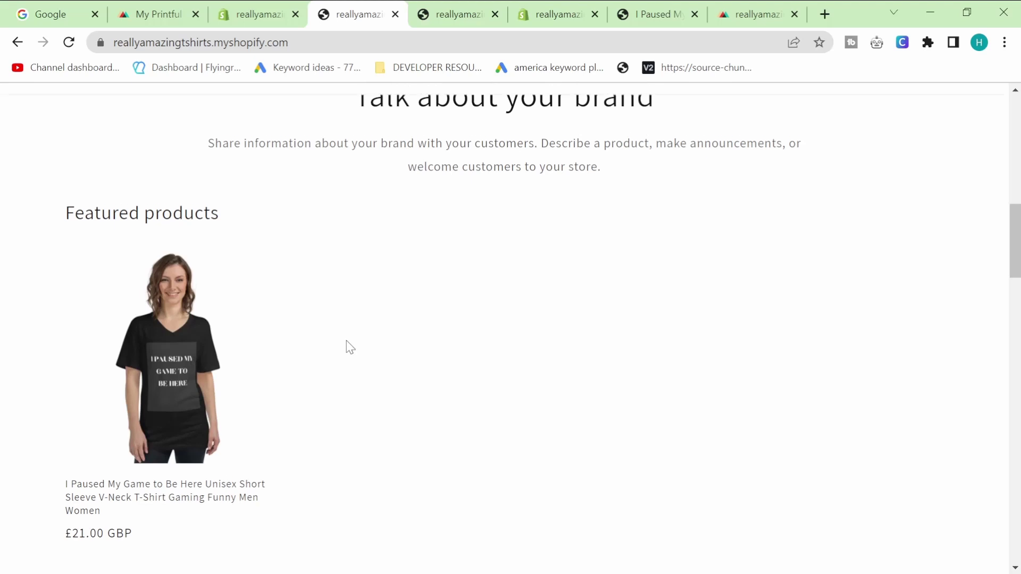
scroll(347, 341, "up", 10)
scroll(346, 342, "down", 9)
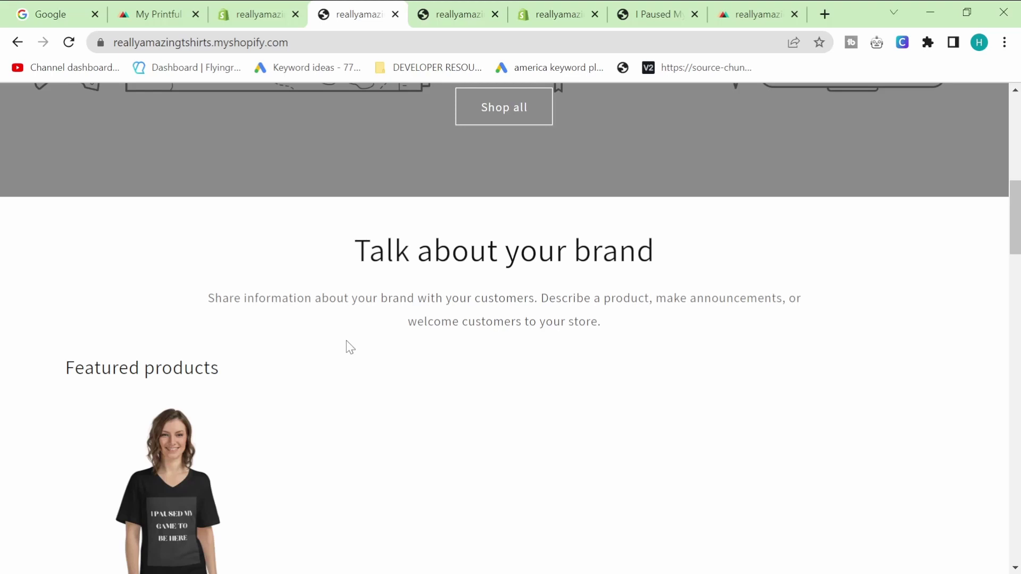
scroll(346, 340, "up", 8)
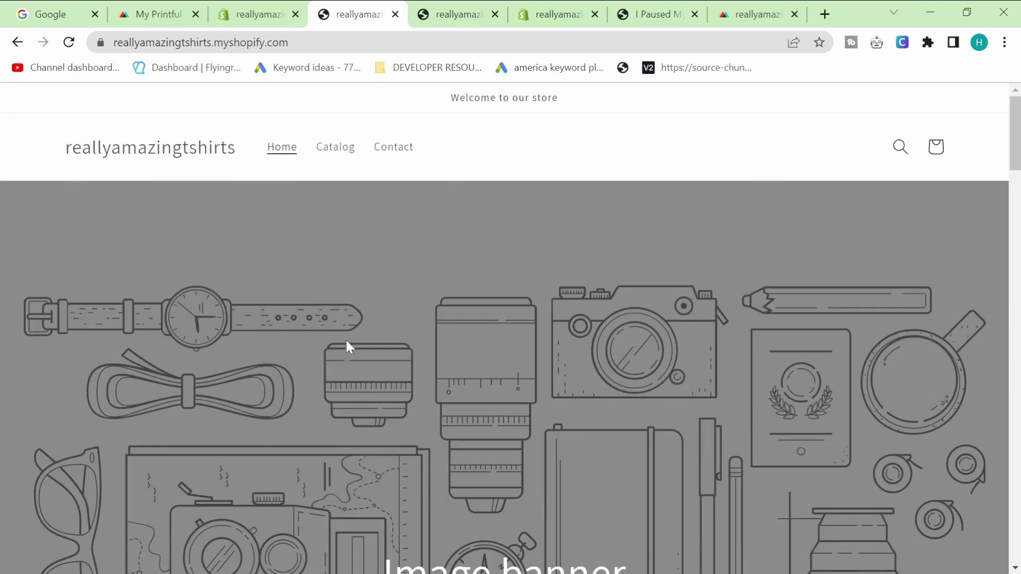
scroll(349, 347, "down", 5)
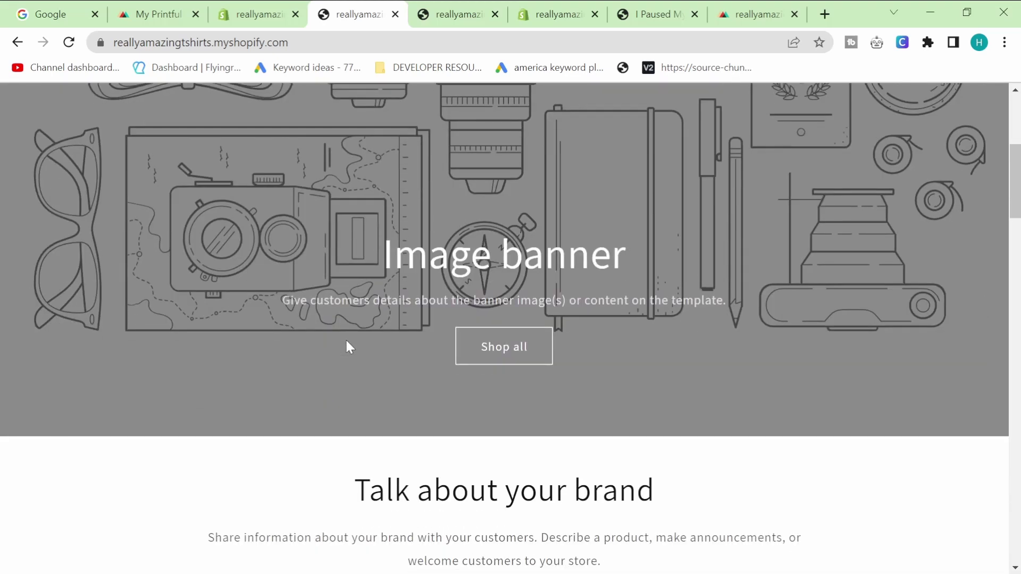
scroll(346, 342, "down", 5)
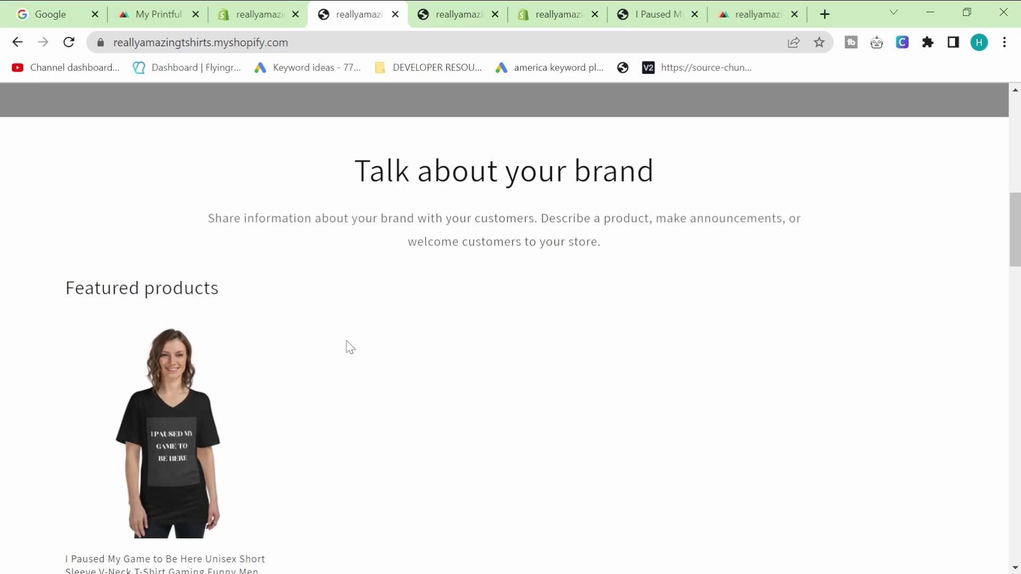
scroll(347, 346, "down", 10)
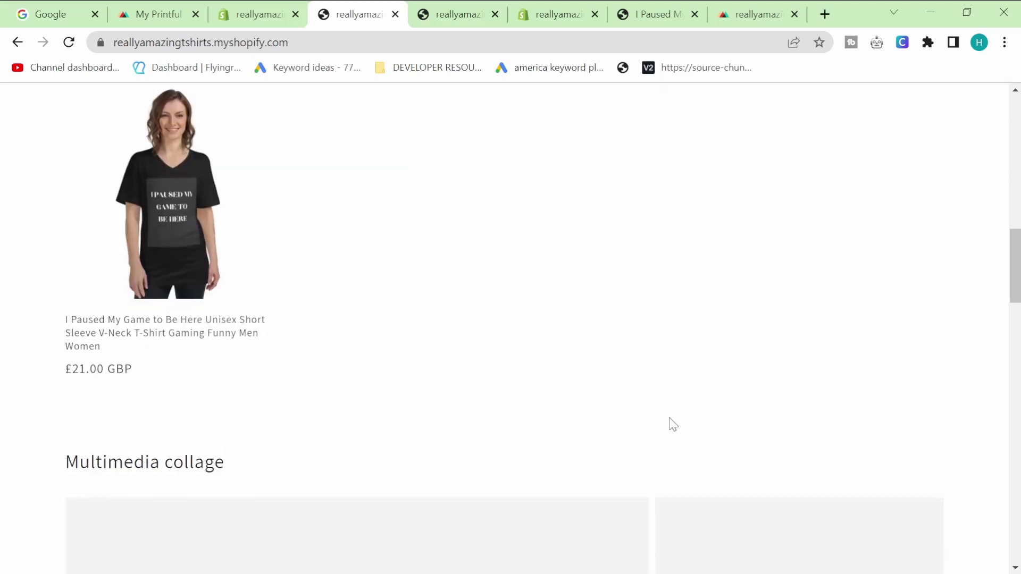
scroll(838, 417, "down", 15)
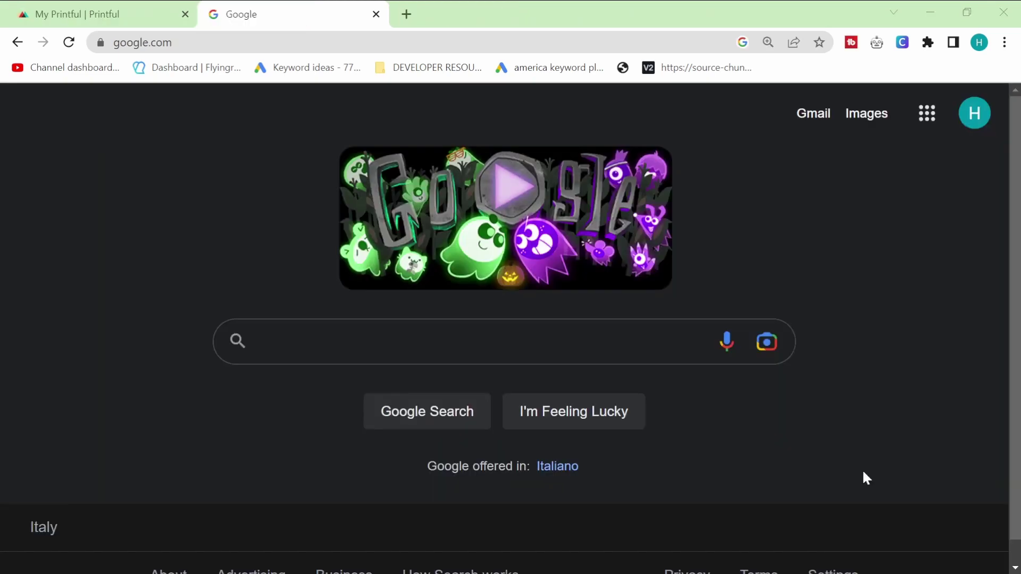
left_click(597, 340)
type("s")
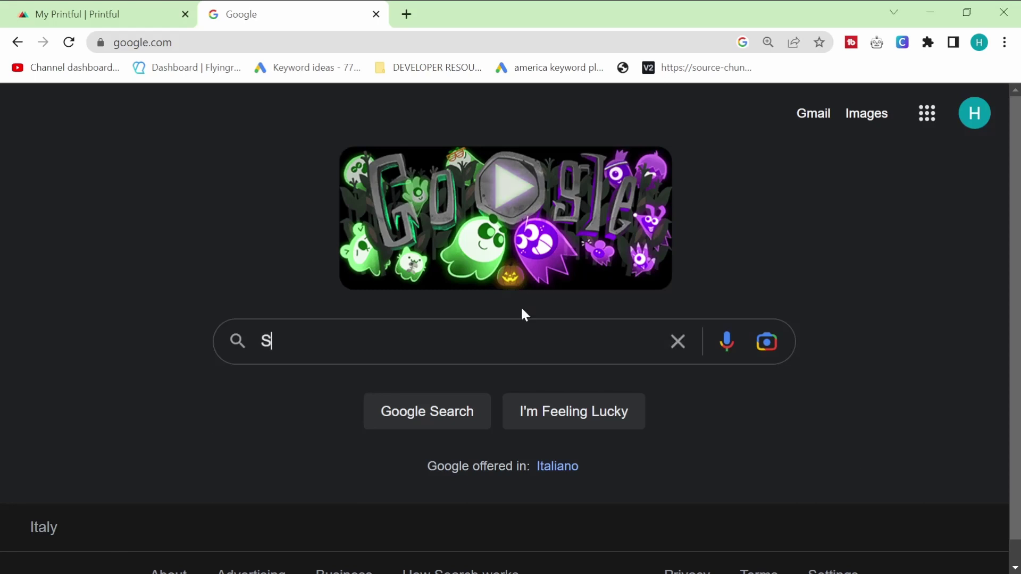
type("hopify partners")
key("Return")
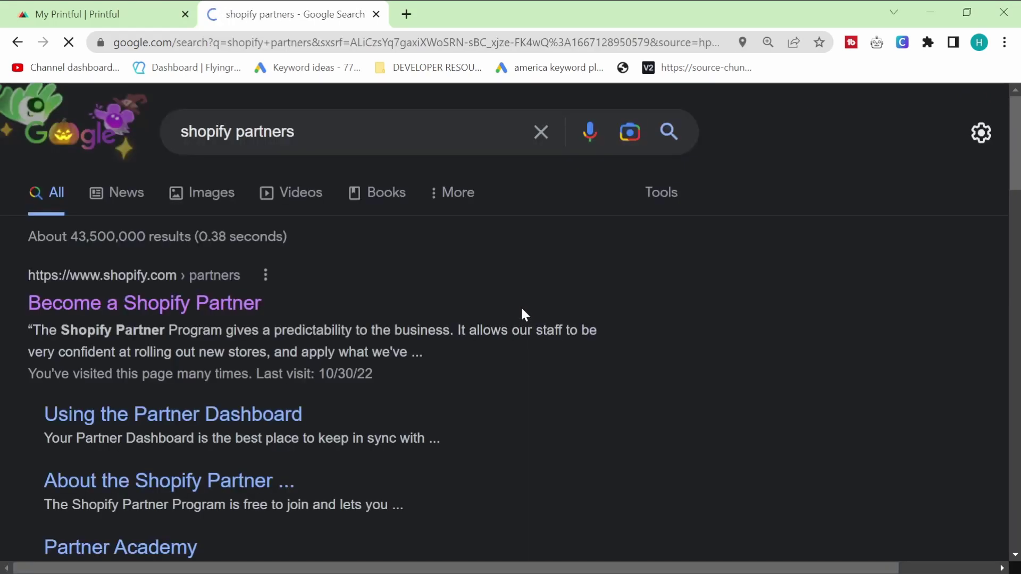
Step: Log into the Partners dashboard and start adding a new development store
left_click(184, 306)
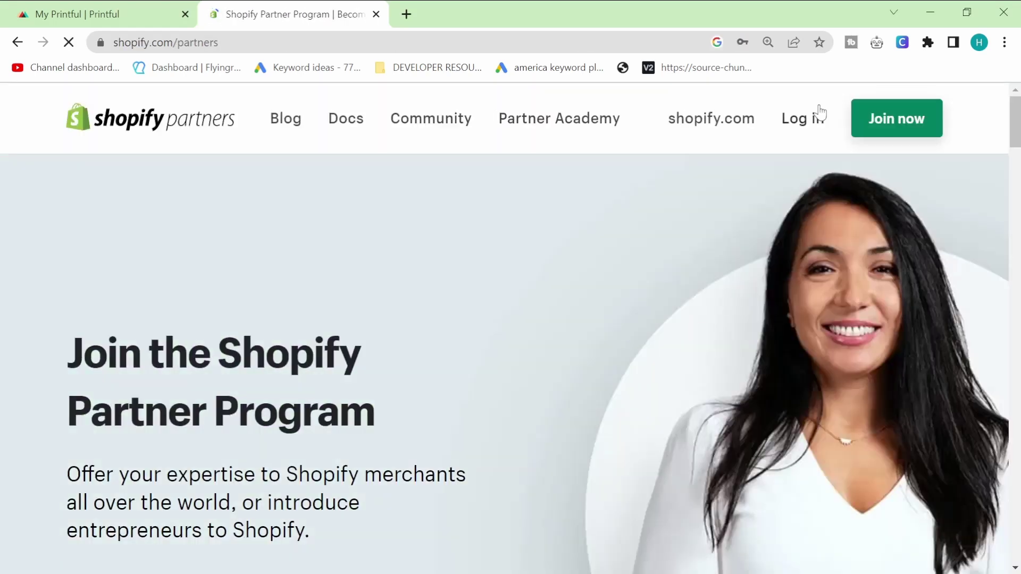
left_click(816, 118)
left_click(377, 339)
left_click(966, 216)
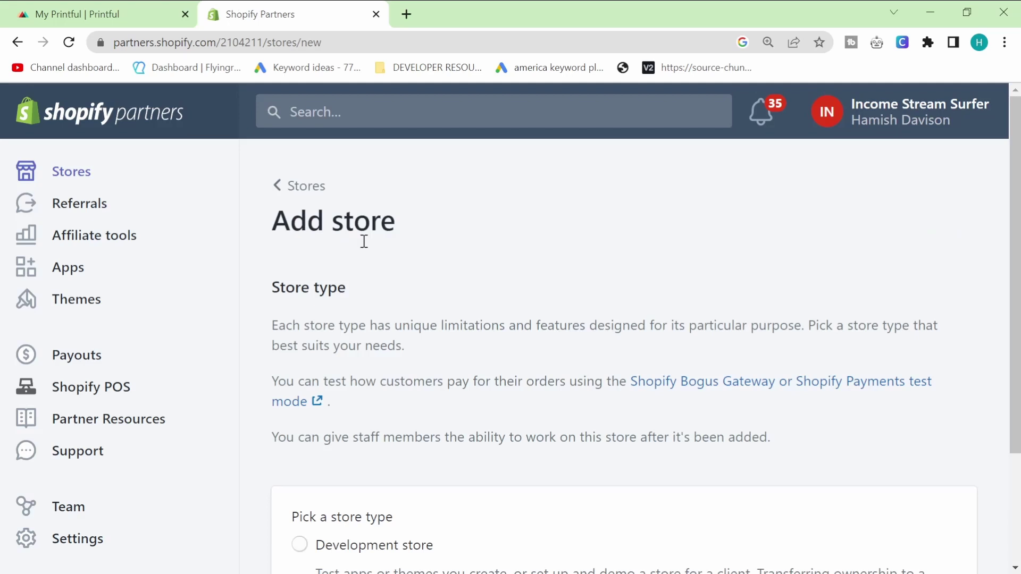
scroll(537, 306, "down", 1)
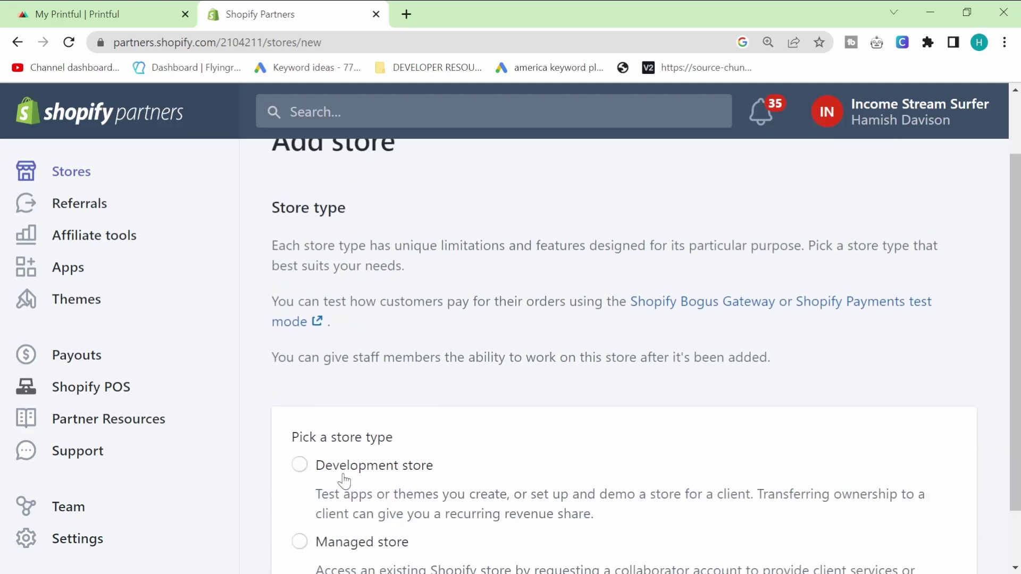
left_click(345, 478)
scroll(406, 474, "down", 7)
Step: Name the store 'reallyamazingtshirts'
left_click(401, 456)
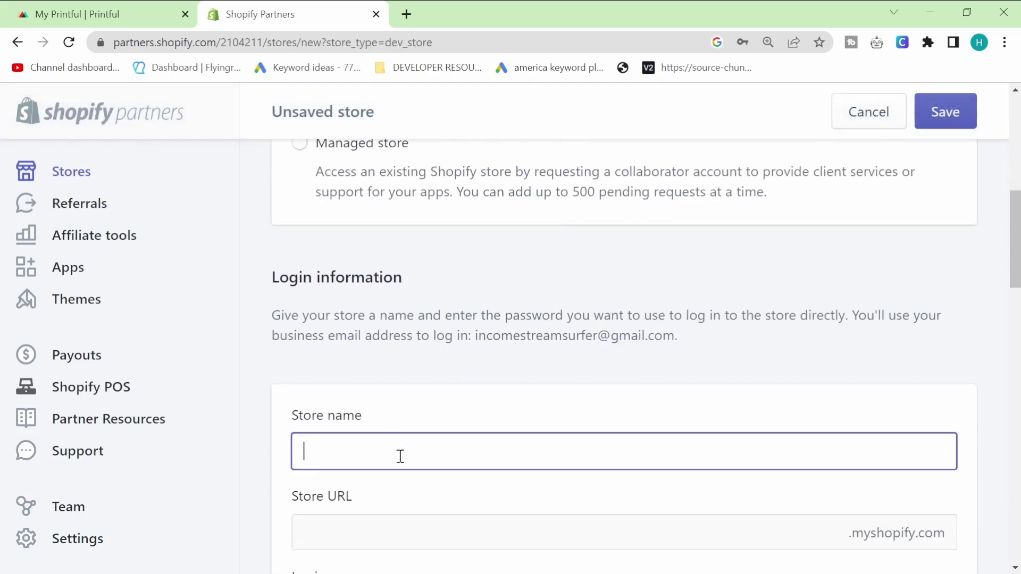
type("reallyamazing")
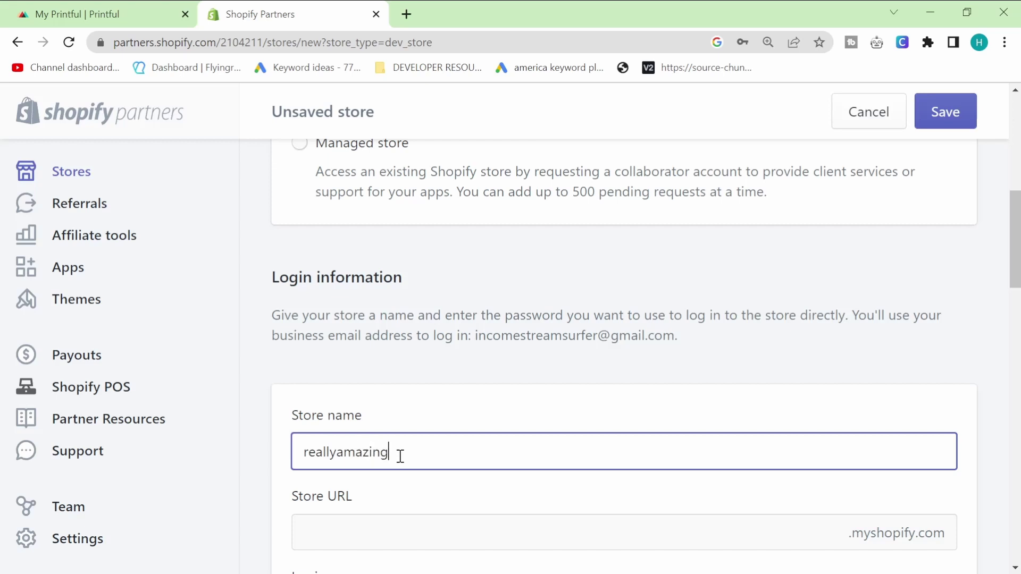
type("tshirts")
key("Tab")
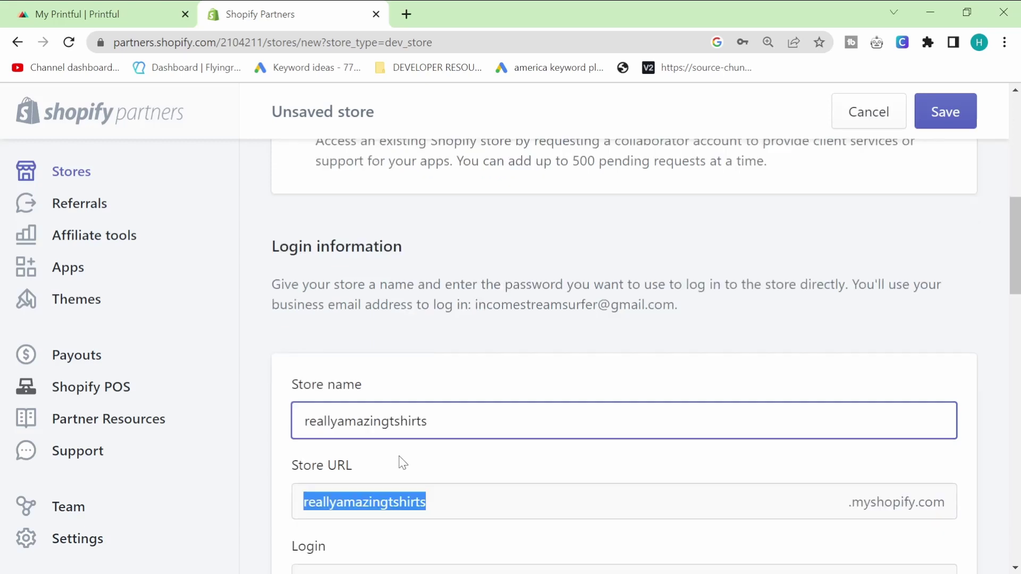
scroll(415, 441, "down", 3)
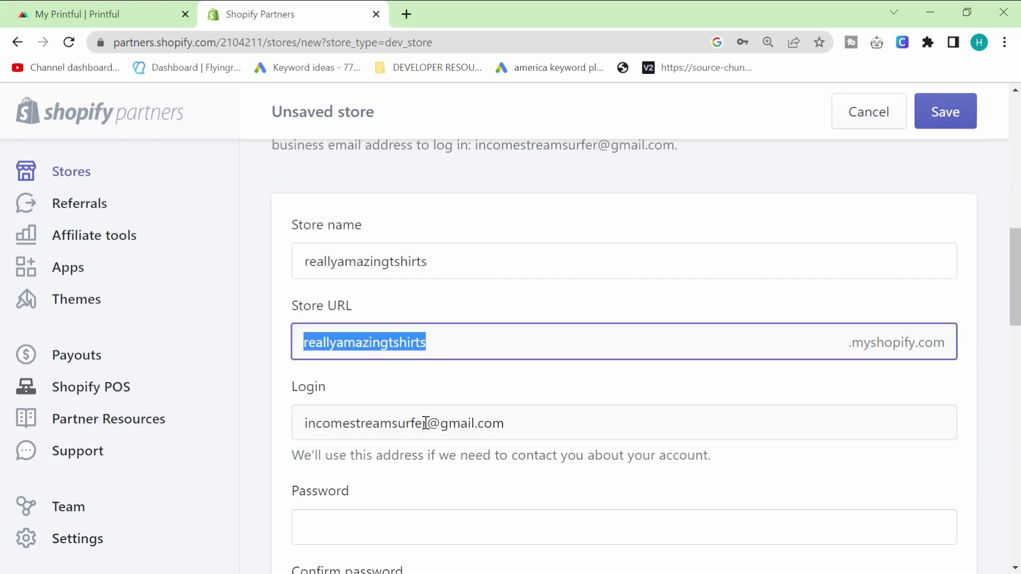
Step: Enter and confirm the store login password
left_click(397, 533)
type("••••••••")
key("BackSpace")
key("BackSpace")
key("BackSpace")
key("BackSpace")
key("BackSpace")
key("BackSpace")
key("BackSpace")
key("BackSpace")
type("•••••••••••")
type("•")
key("Tab")
type("••••••••••••")
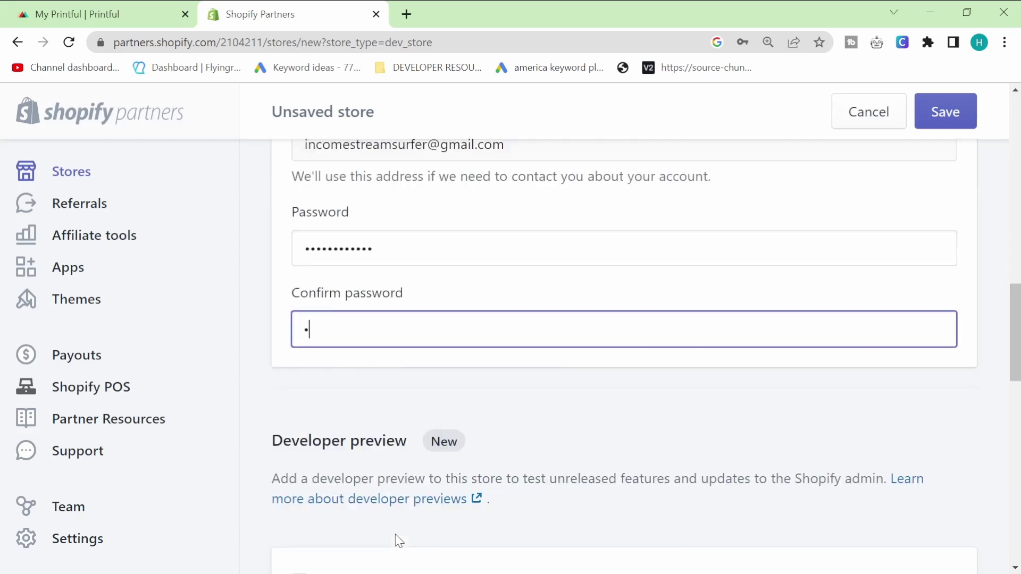
left_click(521, 435)
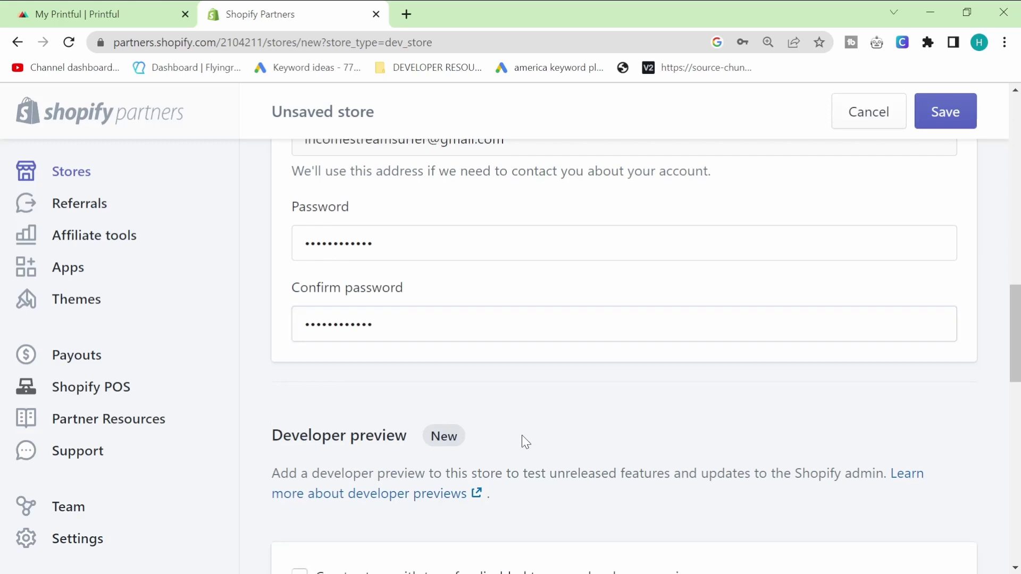
Step: Mark the store's purpose as 'I'm just playing around'
scroll(522, 435, "down", 4)
scroll(522, 435, "down", 9)
left_click(367, 425)
Step: Save the new development store and reach its admin home
left_click(941, 518)
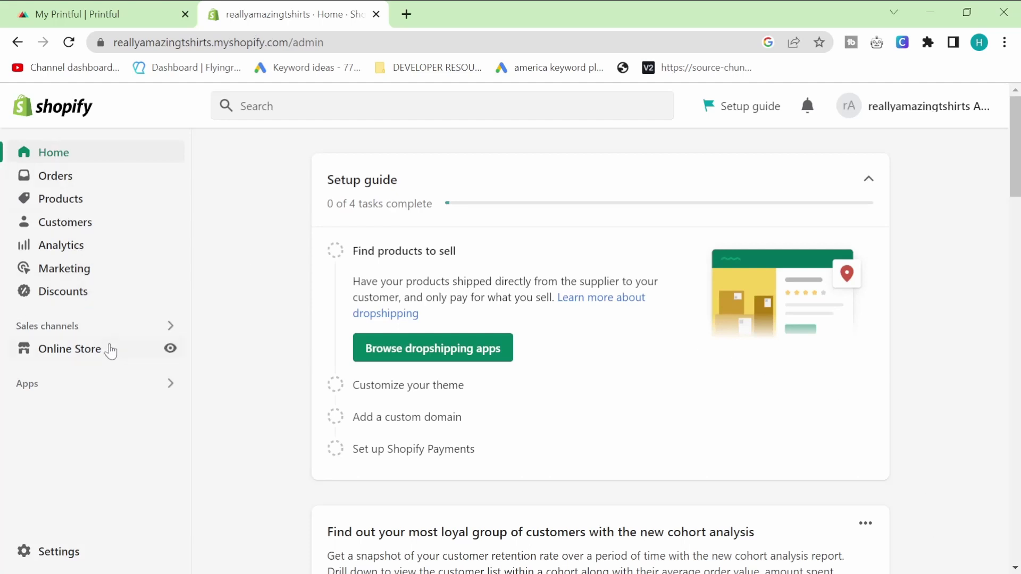
scroll(239, 354, "down", 10)
scroll(242, 355, "down", 5)
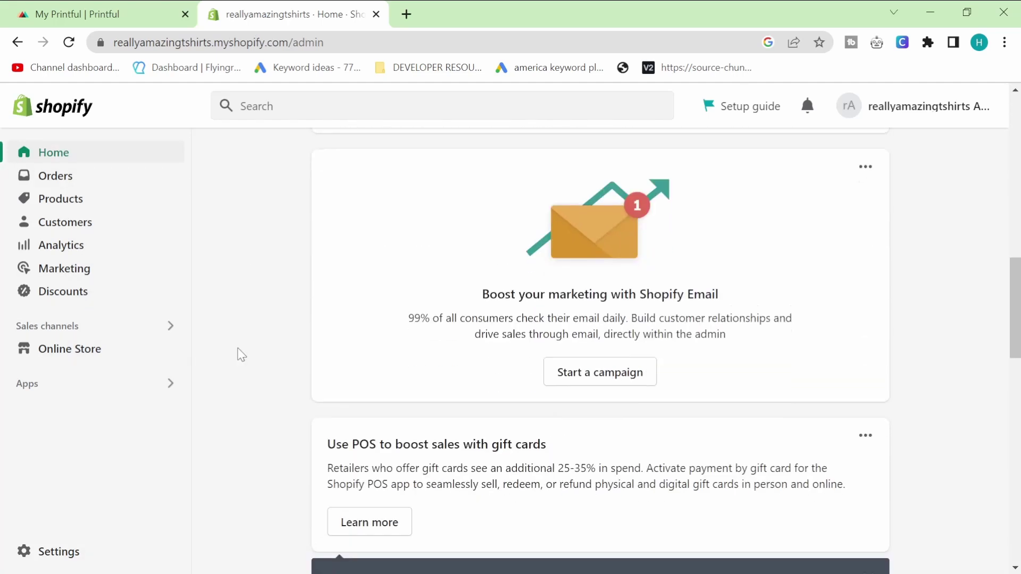
Step: Search the Shopify App Store for 'printify', correcting the typo
left_click(76, 381)
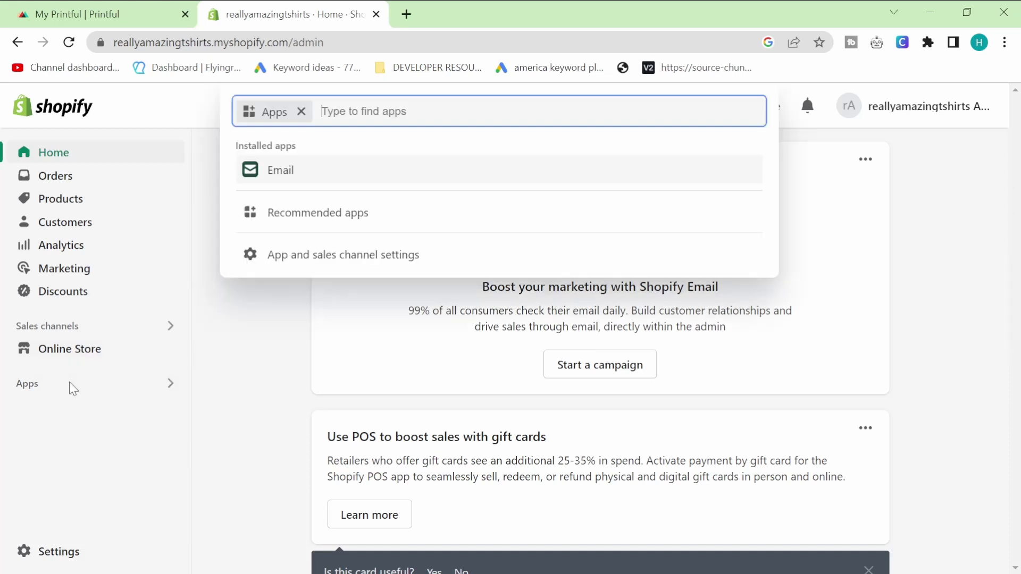
type("printyif")
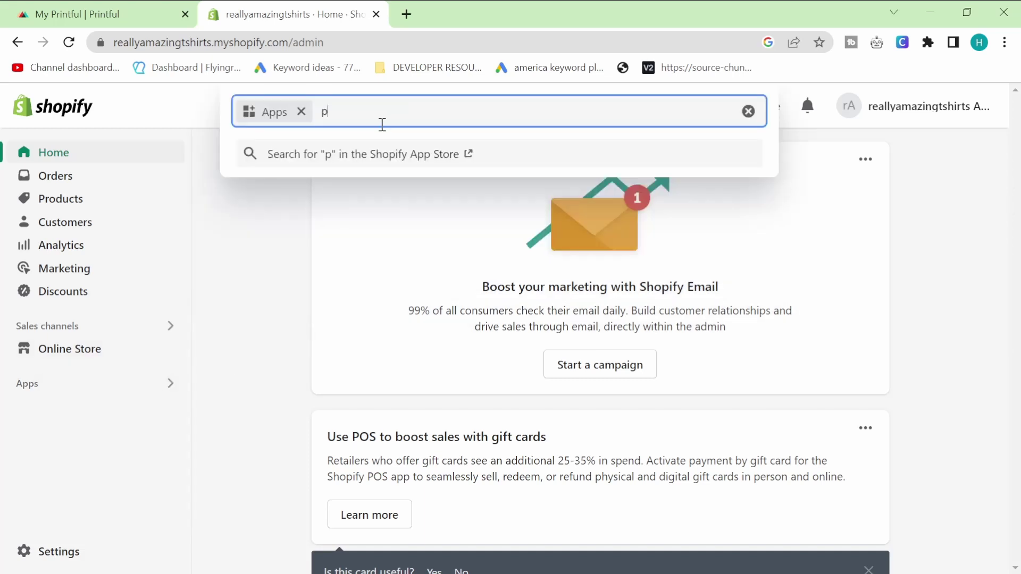
key("BackSpace")
key("BackSpace")
key("BackSpace")
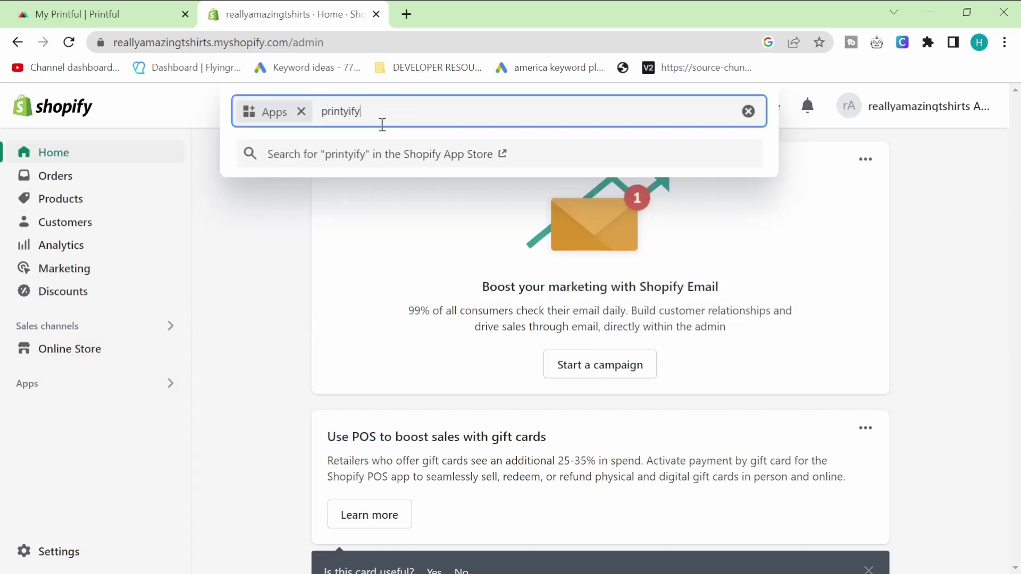
type("ify")
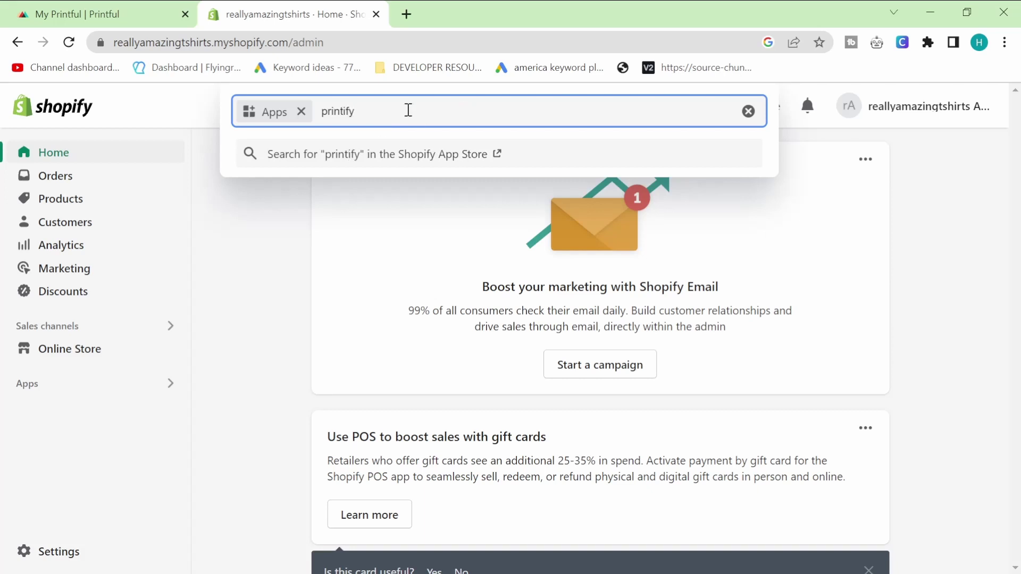
left_click(387, 166)
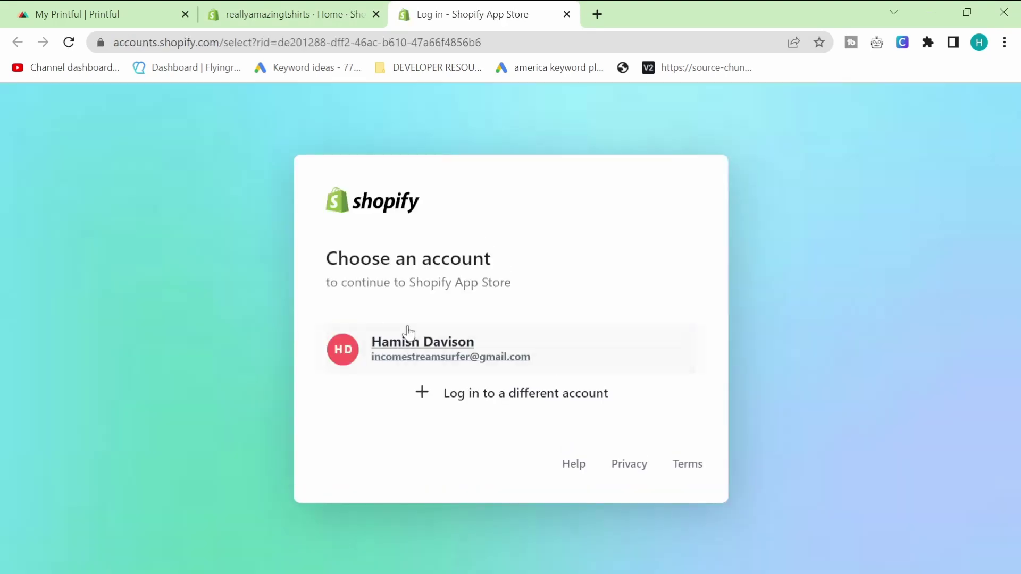
Step: Continue with the existing Shopify account and return to the App Store results
left_click(408, 332)
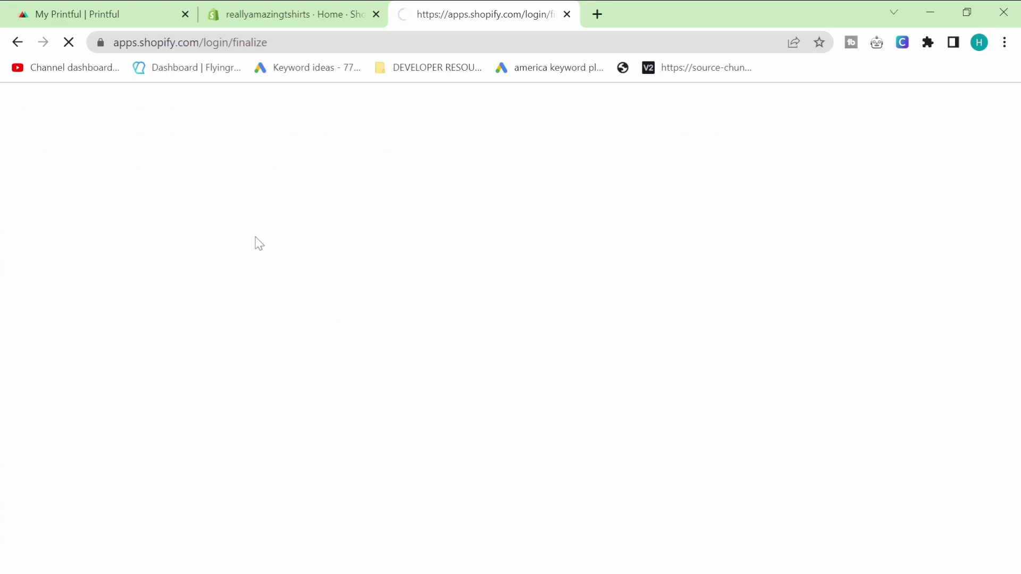
left_click(313, 10)
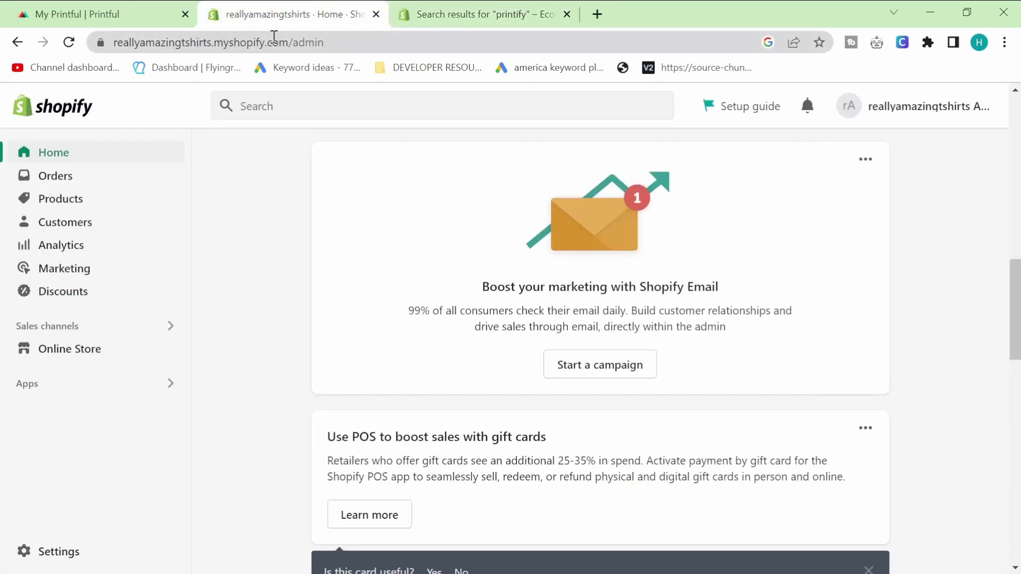
left_click_drag(289, 44, 3, 49)
left_click(514, 12)
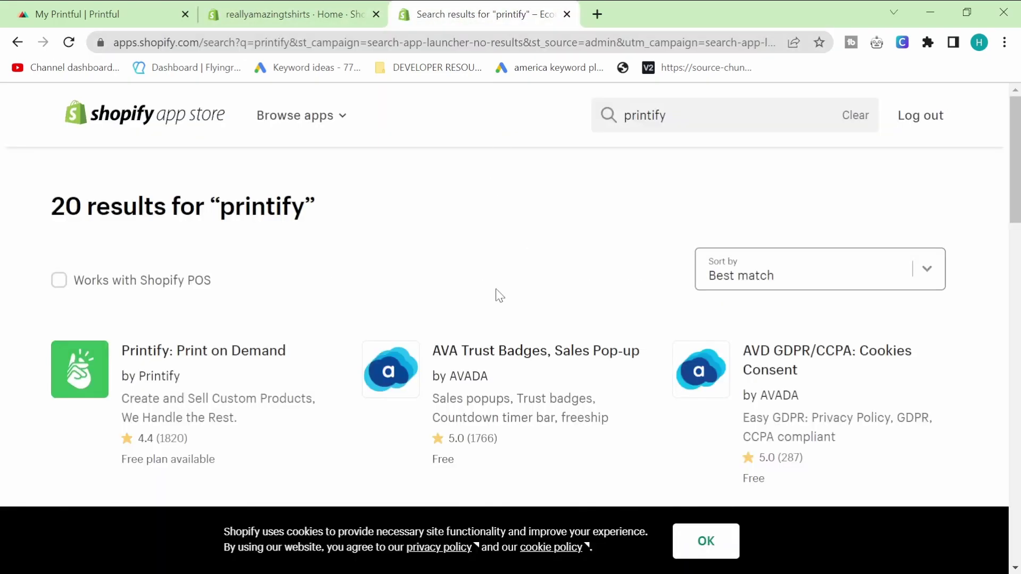
Step: Search the App Store for 'printful'
scroll(178, 367, "down", 1)
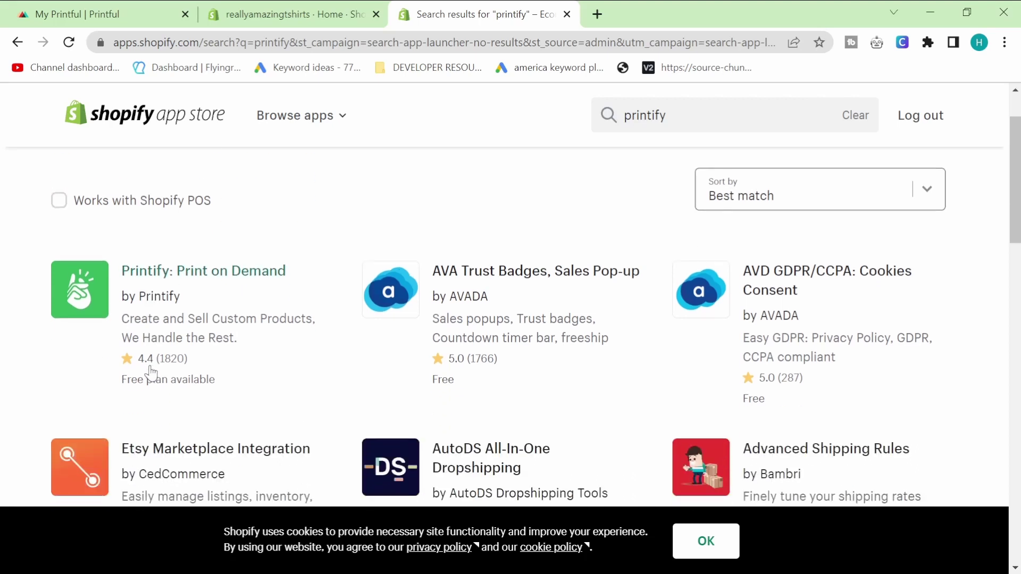
scroll(225, 213, "up", 1)
left_click(720, 115)
type("printful")
key("Return")
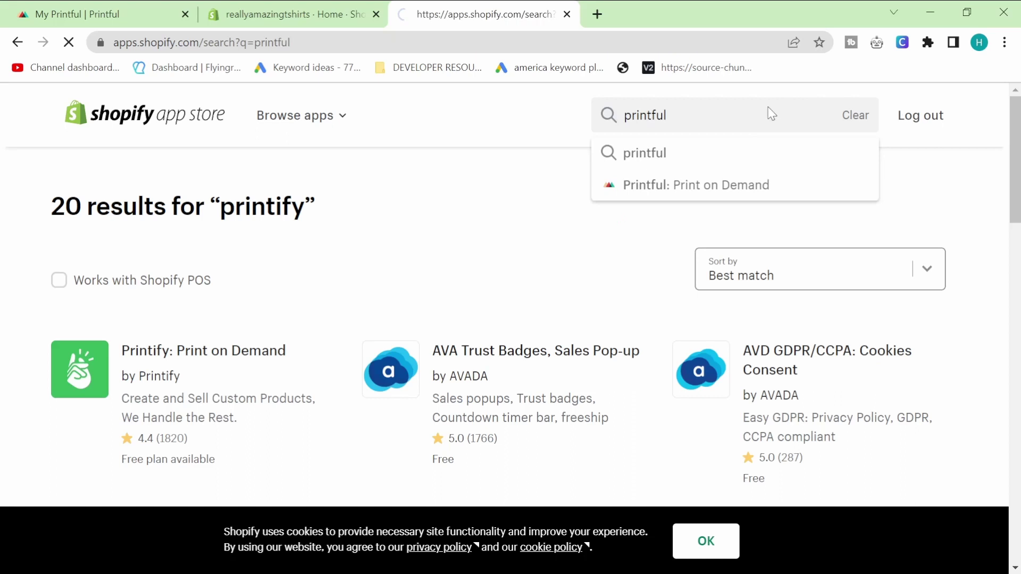
Step: Search the App Store for 'gelato', then 'printify'
scroll(280, 308, "down", 1)
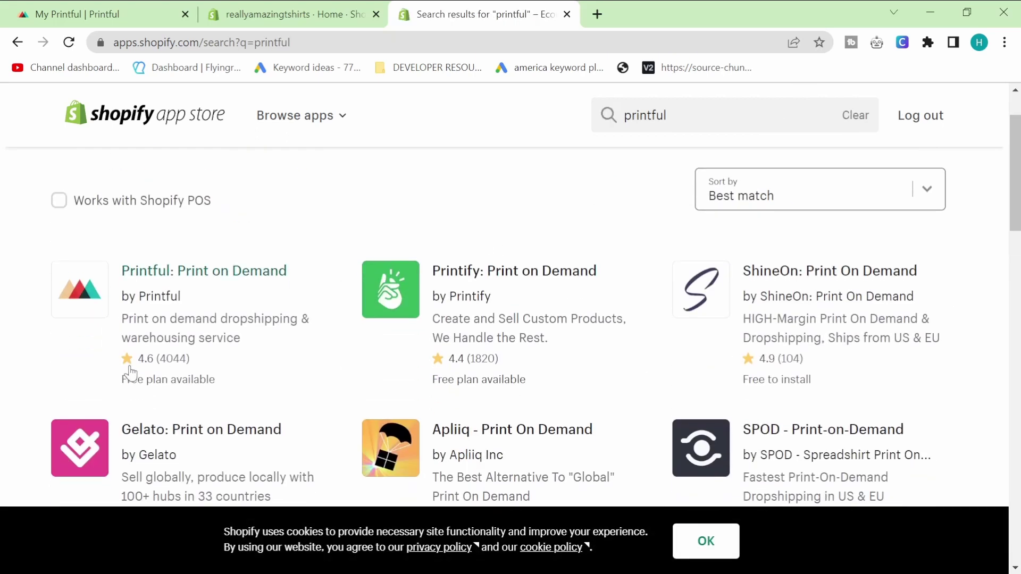
scroll(631, 209, "up", 1)
left_click(734, 114)
type("gelato")
key("Return")
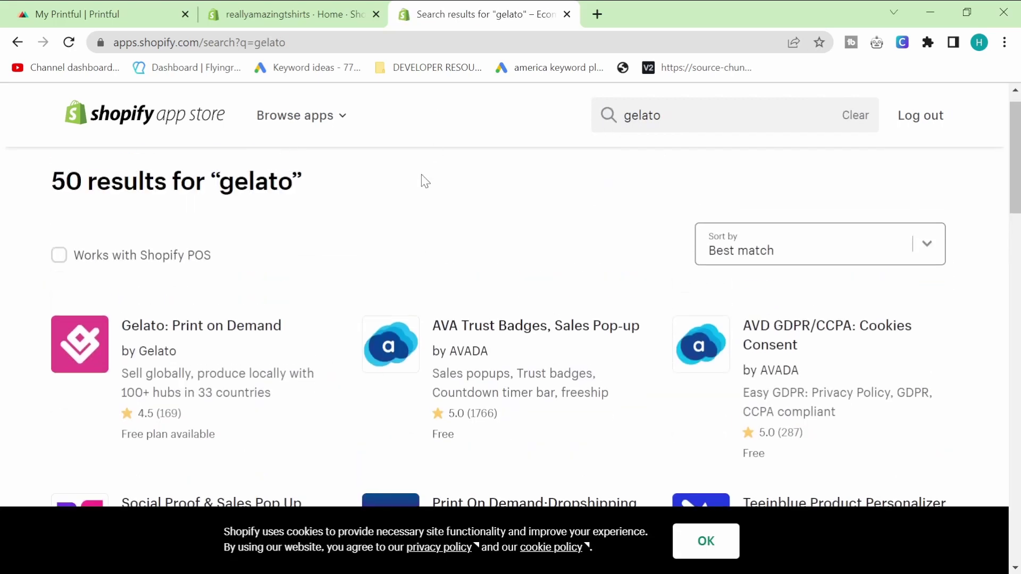
double_click(665, 115)
type("printify")
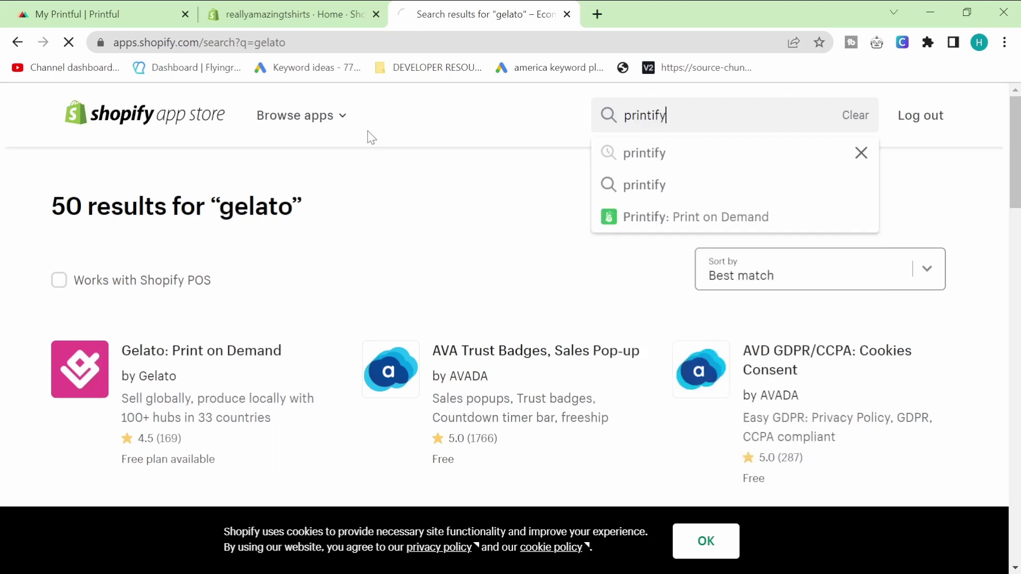
key("Return")
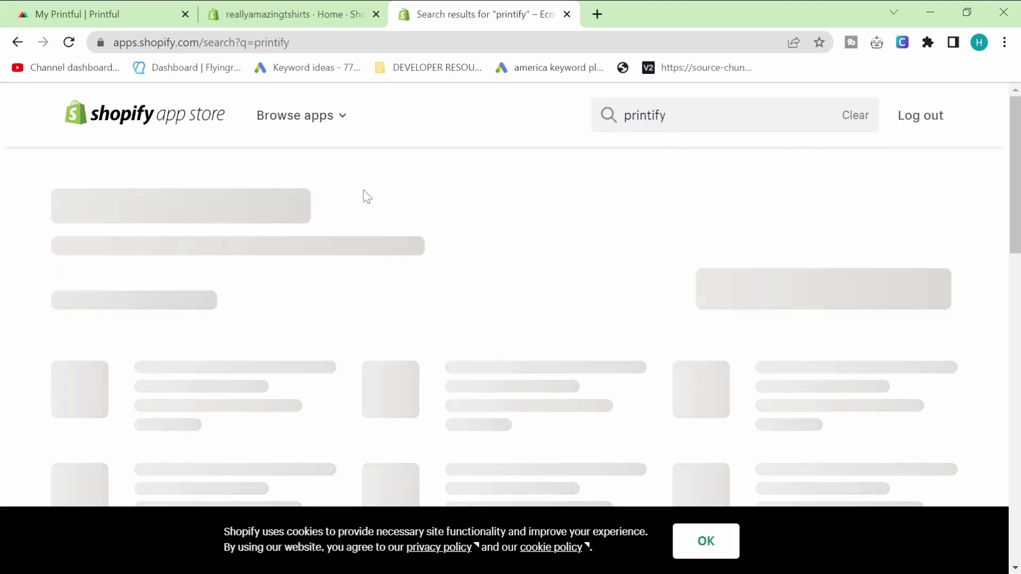
Step: Change the search back to 'printful' to list Printful: Print on Demand
left_click(677, 128)
key("BackSpace")
type("ul")
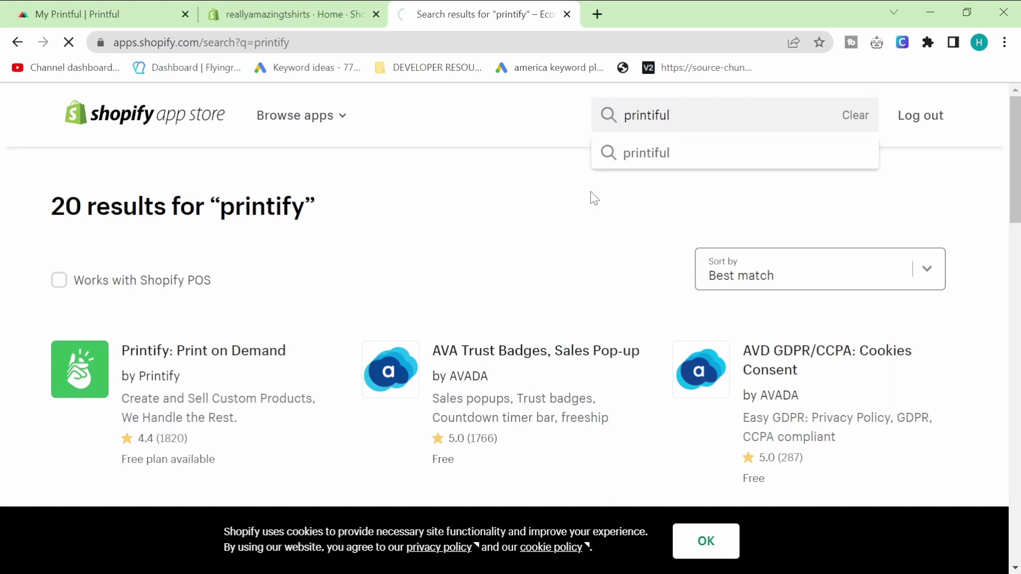
scroll(226, 352, "down", 3)
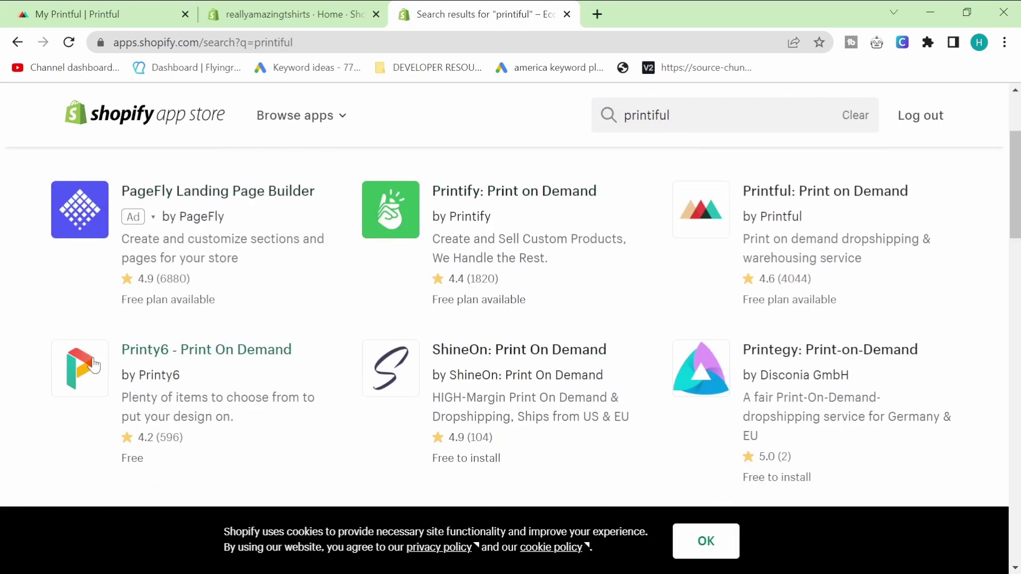
Step: Open the Printful: Print on Demand listing and install it on the store
left_click(687, 222)
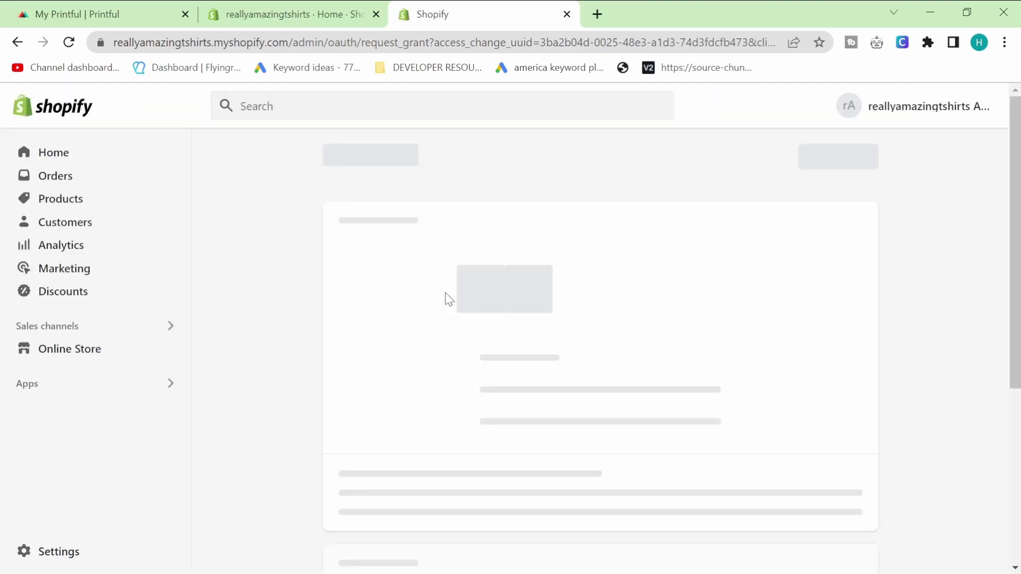
left_click(861, 160)
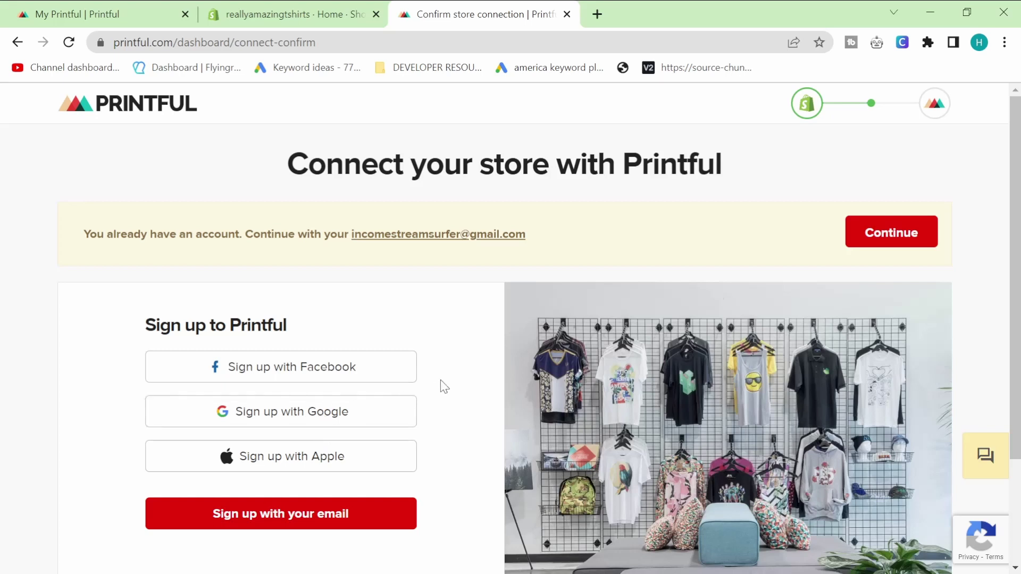
Step: Continue with the existing Printful account and confirm the reallyamazingtshirts connection
left_click(880, 229)
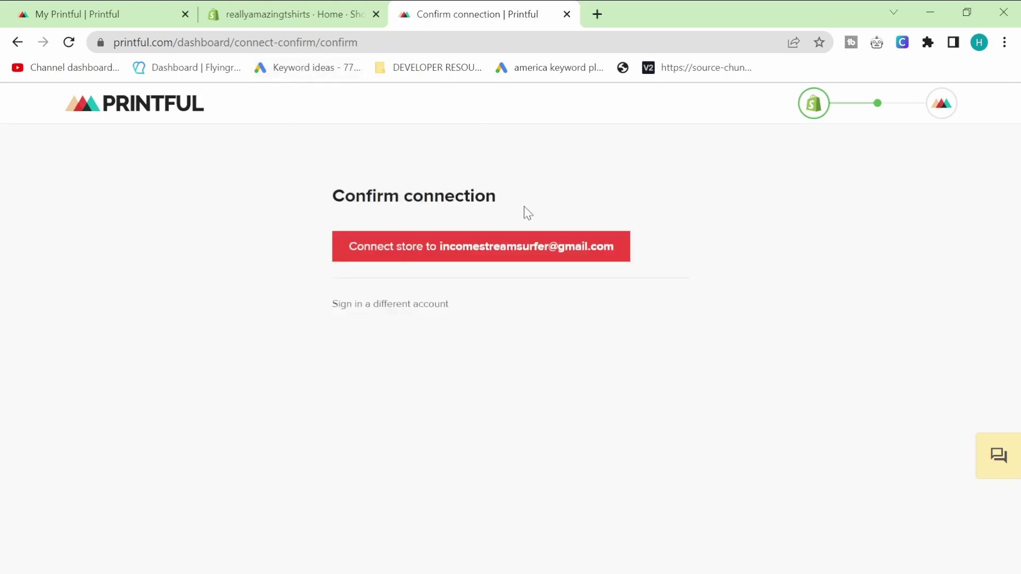
left_click(527, 245)
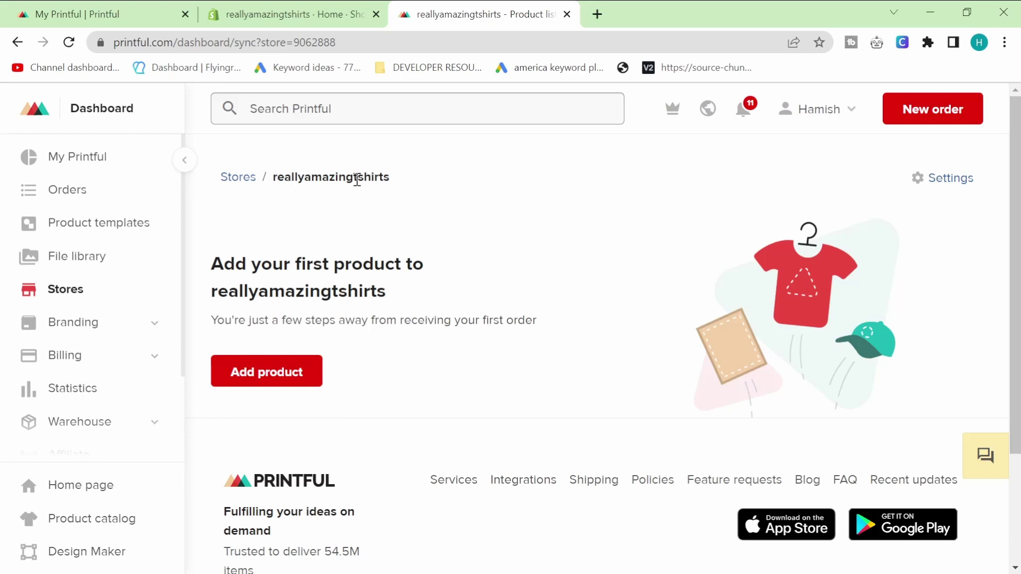
left_click_drag(357, 179, 237, 169)
Step: Start adding a product and open the adidas Performance Polo Shirt
left_click(399, 221)
left_click_drag(404, 178, 415, 237)
left_click(421, 239)
left_click(293, 360)
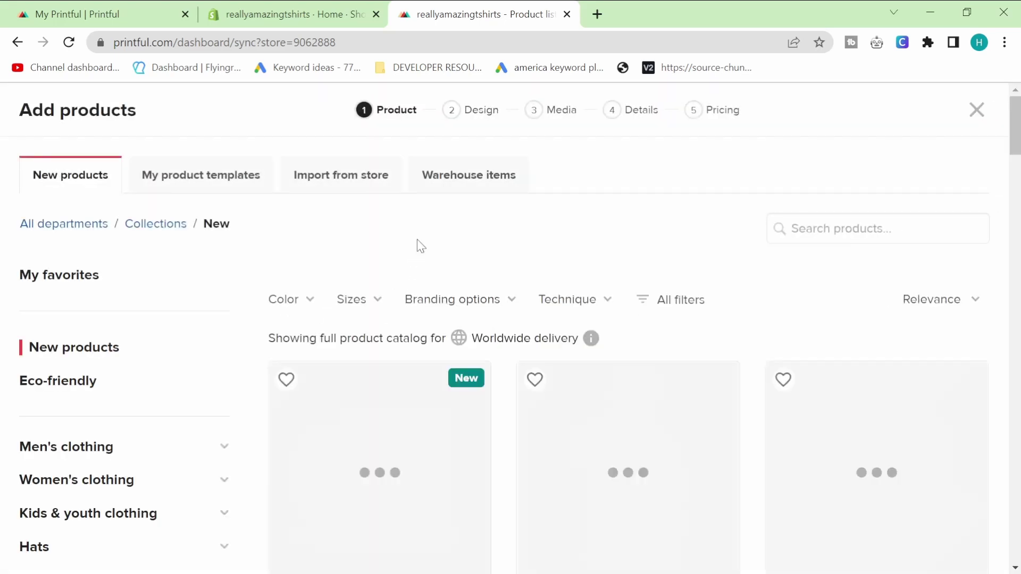
scroll(599, 323, "down", 10)
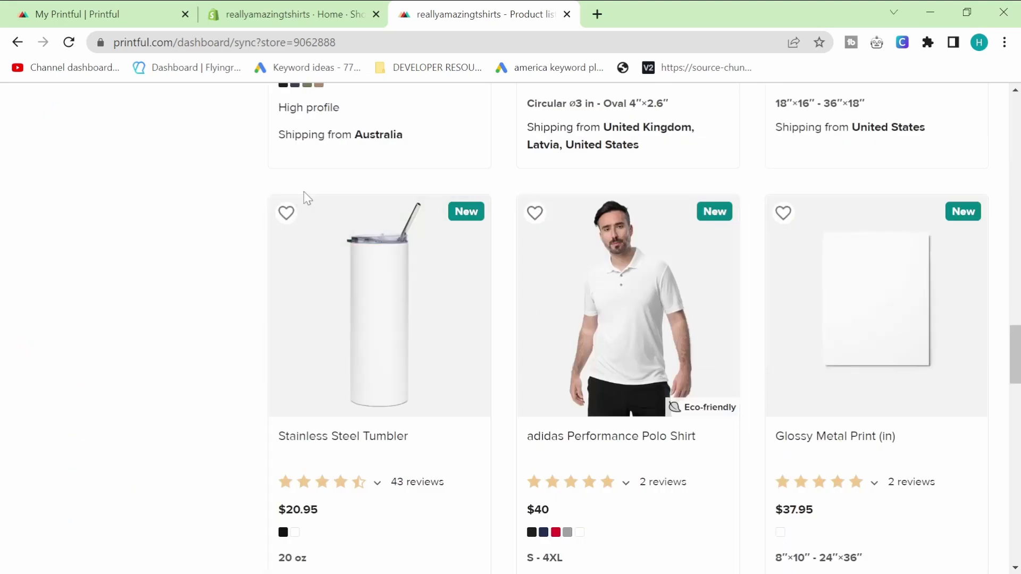
left_click(643, 347)
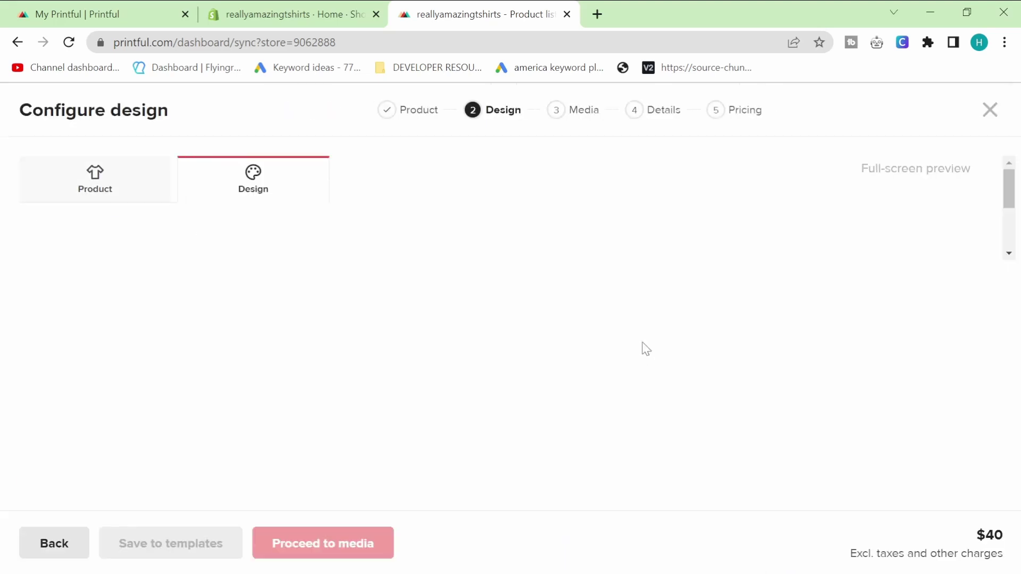
scroll(643, 347, "down", 2)
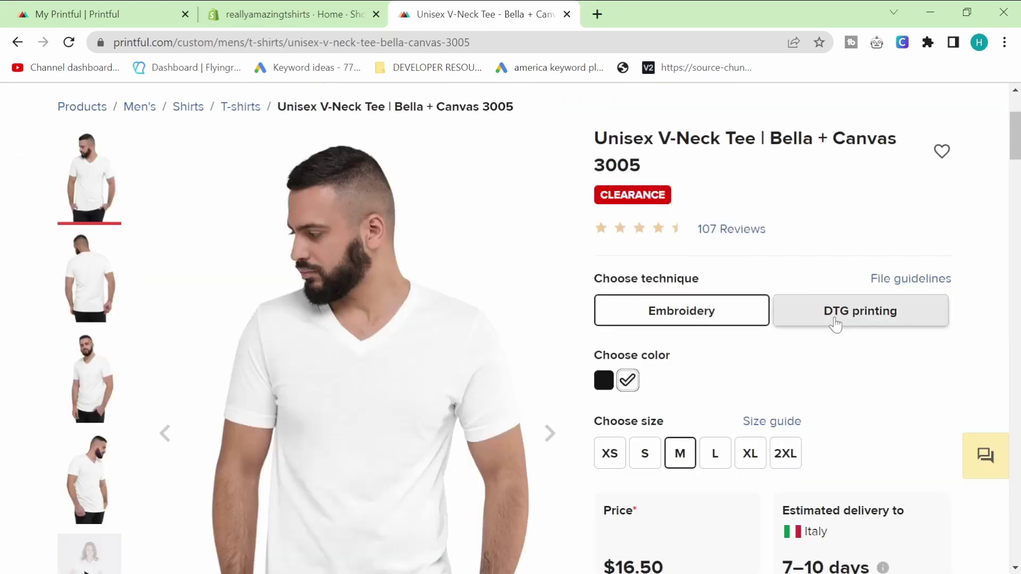
Step: Choose DTG printing for the Unisex V-Neck Tee and add it to reallyamazingtshirts
left_click(835, 324)
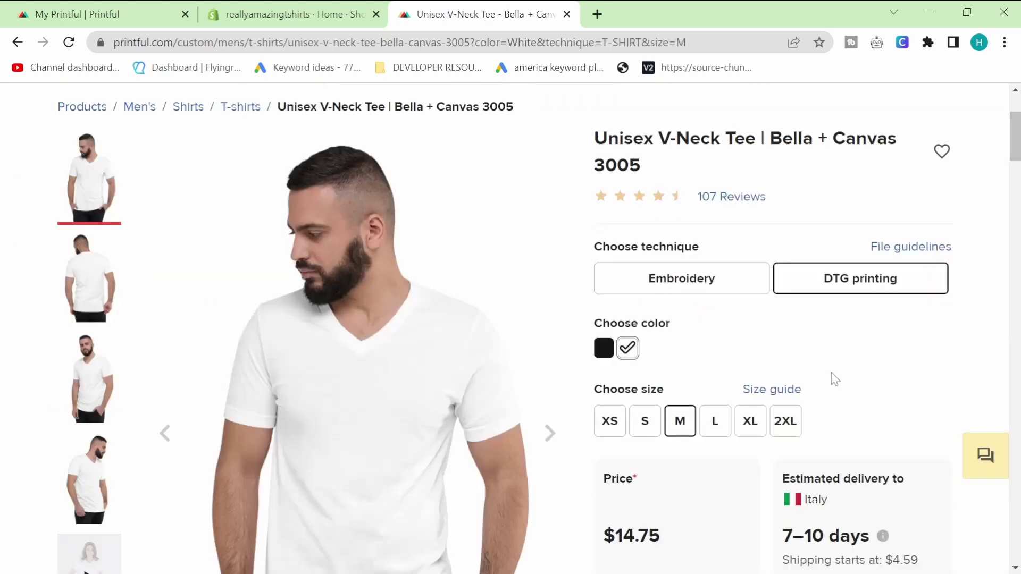
scroll(832, 377, "down", 5)
left_click(740, 456)
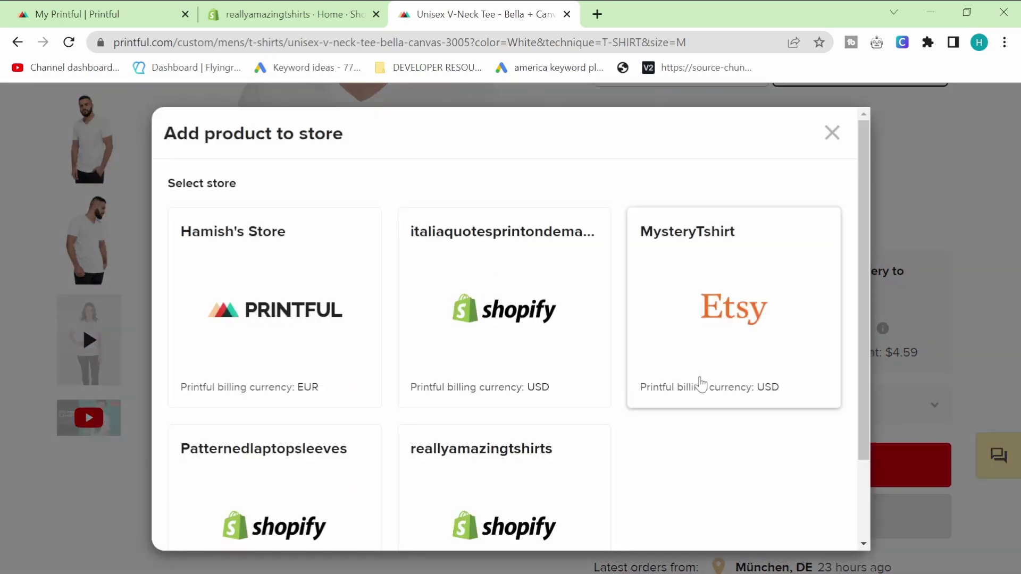
scroll(691, 468, "down", 2)
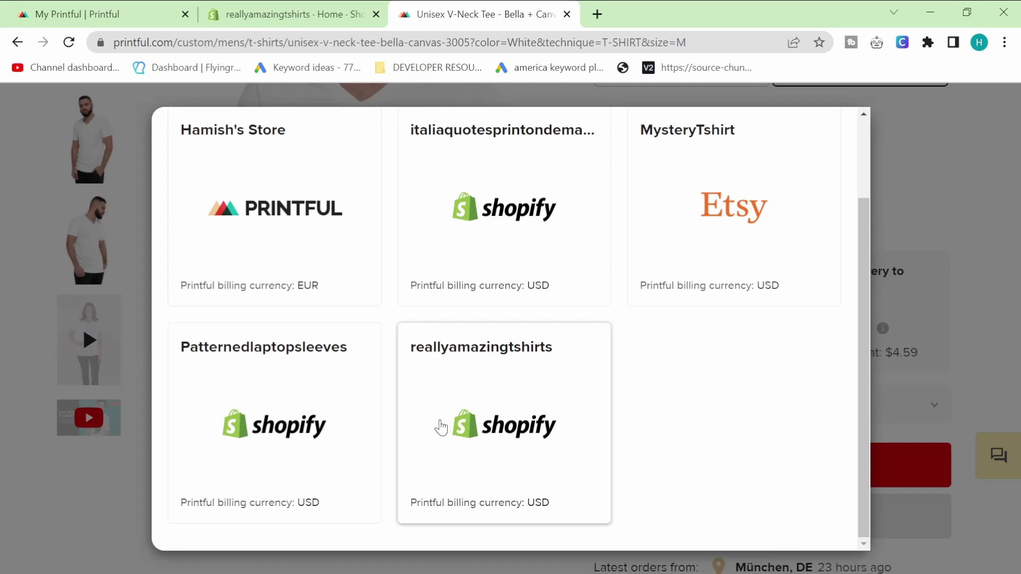
left_click(534, 410)
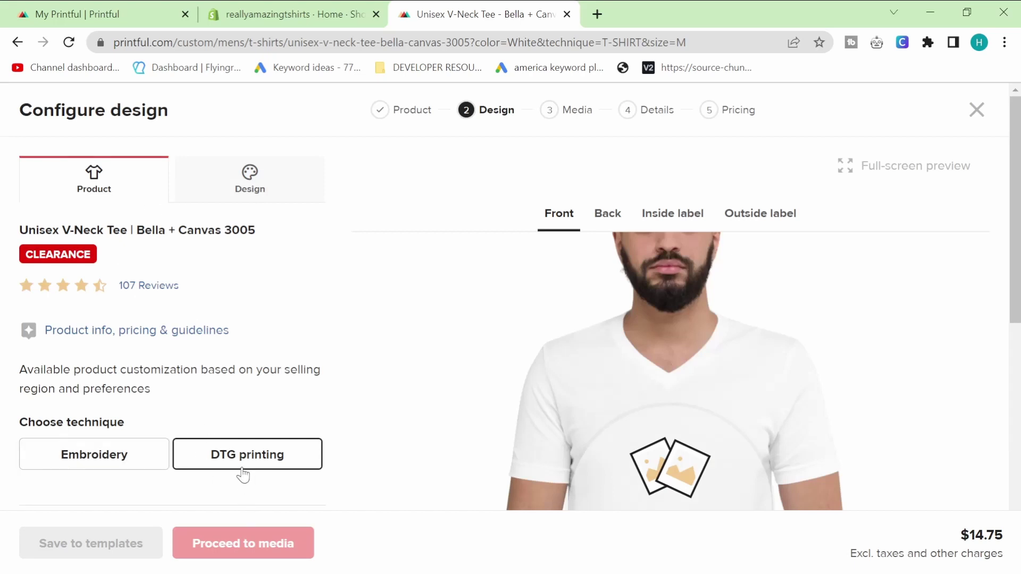
Step: Open the store's file library from the print area and upload Untitled-design-(4).png
scroll(401, 420, "down", 3)
scroll(295, 329, "up", 2)
scroll(278, 323, "up", 1)
scroll(169, 256, "down", 5)
scroll(393, 317, "up", 5)
left_click(659, 465)
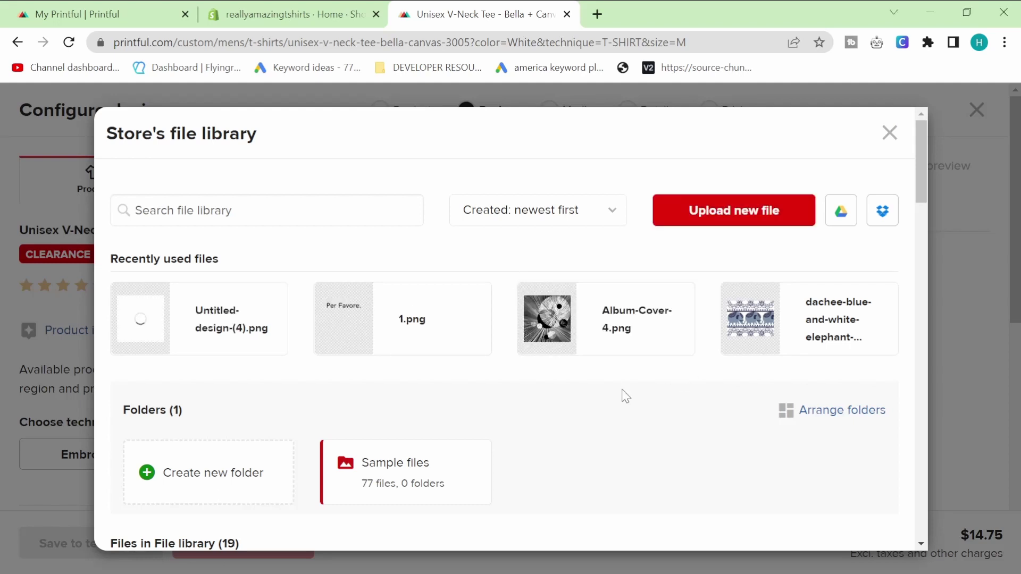
left_click(709, 215)
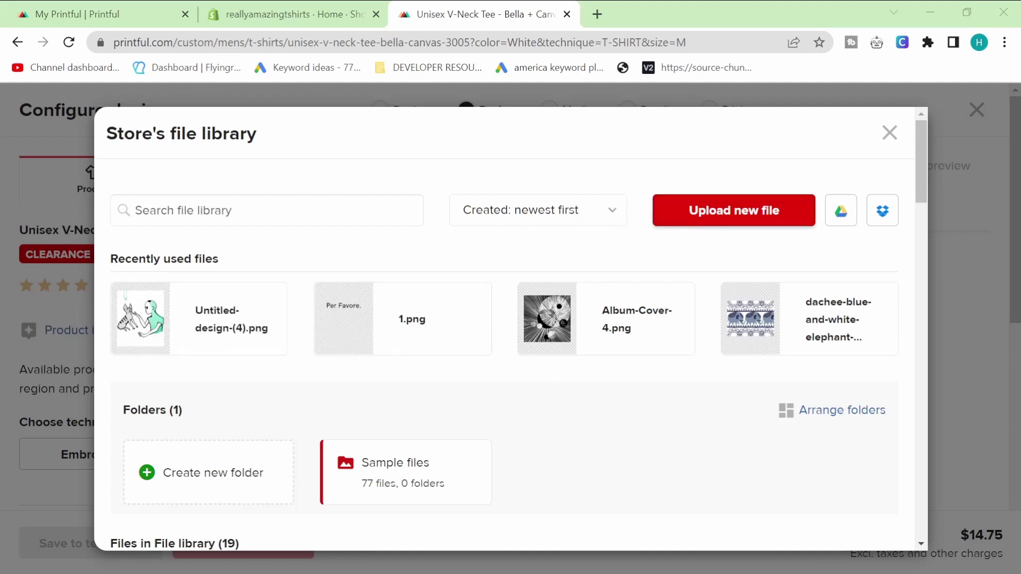
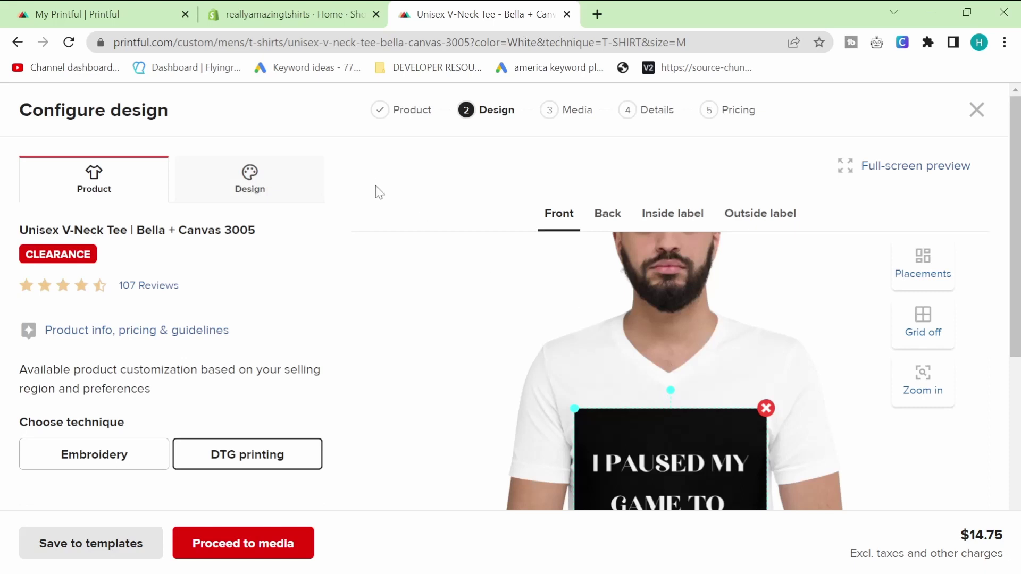
Step: Scroll the designer to review the 'I PAUSED MY GAME TO BE HERE' front graphic on the V-neck tee
scroll(379, 192, "down", 5)
Step: Tick Black as an extra tee colour and dismiss the print-appearance notice
left_click(29, 341)
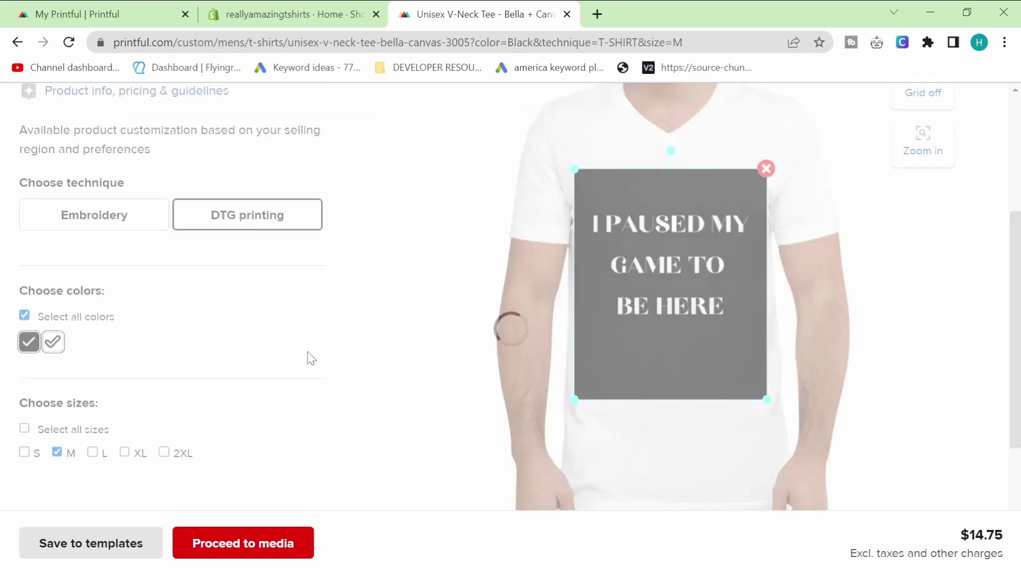
scroll(374, 333, "up", 3)
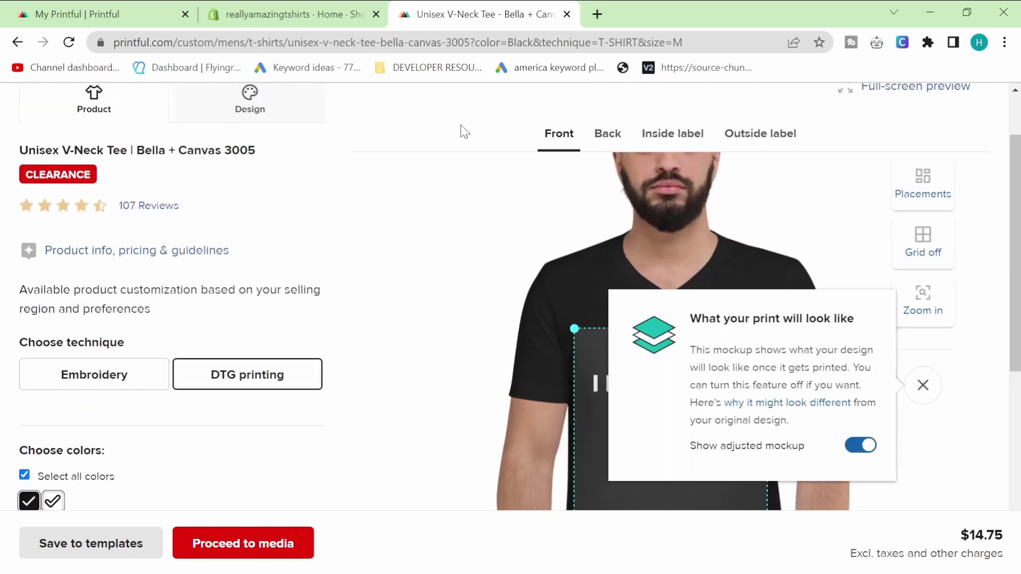
left_click(934, 397)
scroll(395, 381, "down", 3)
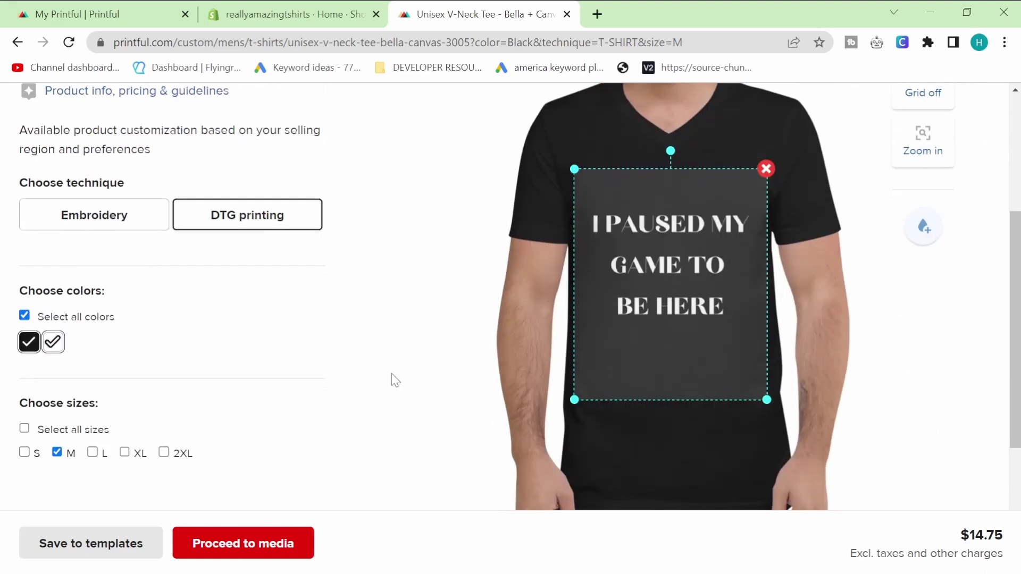
scroll(570, 383, "up", 4)
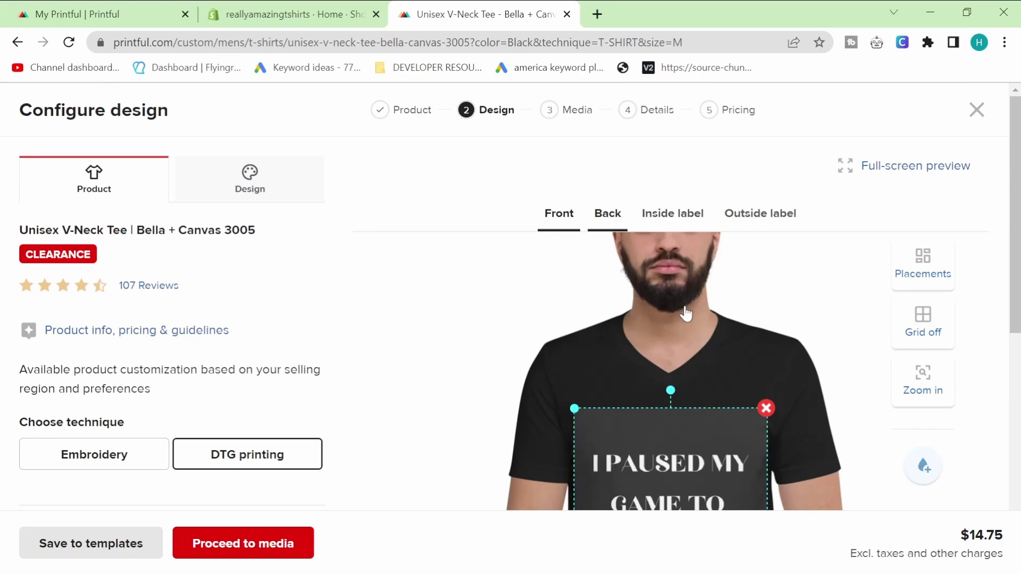
scroll(677, 260, "down", 6)
scroll(382, 256, "up", 3)
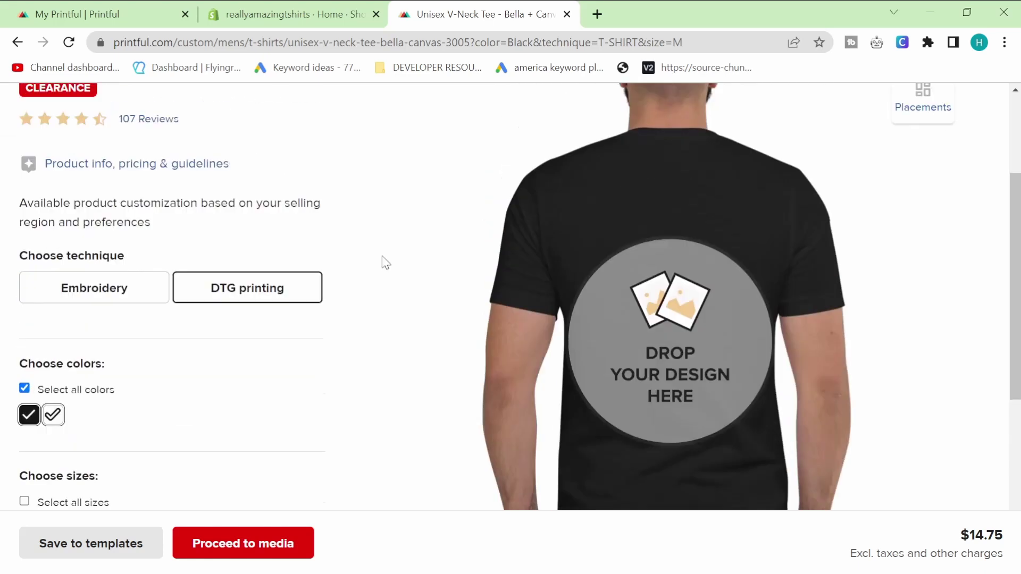
scroll(246, 301, "down", 3)
scroll(234, 468, "down", 1)
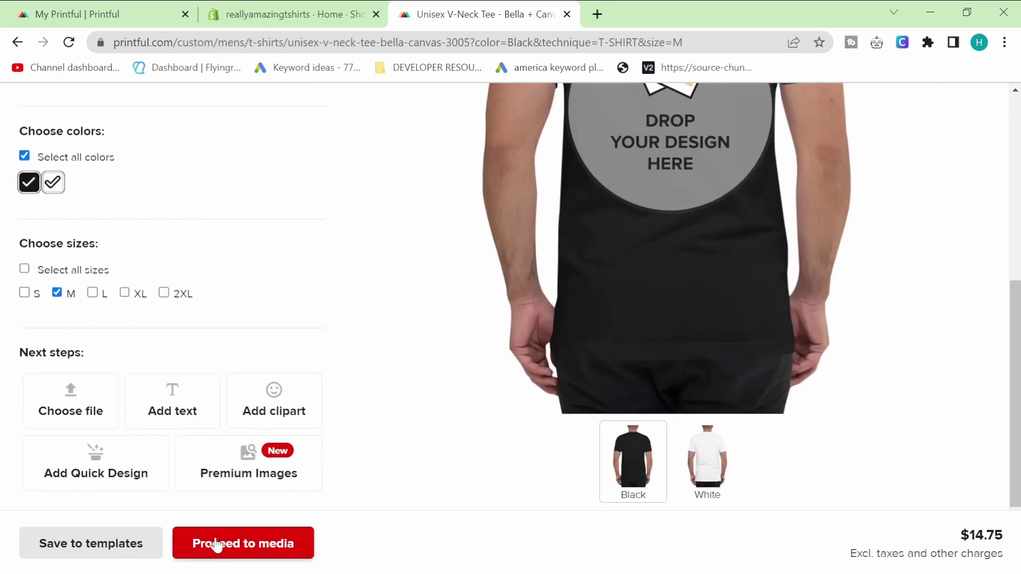
Step: Untick White so only Black remains, then advance past the black mockups to Add details
left_click(223, 544)
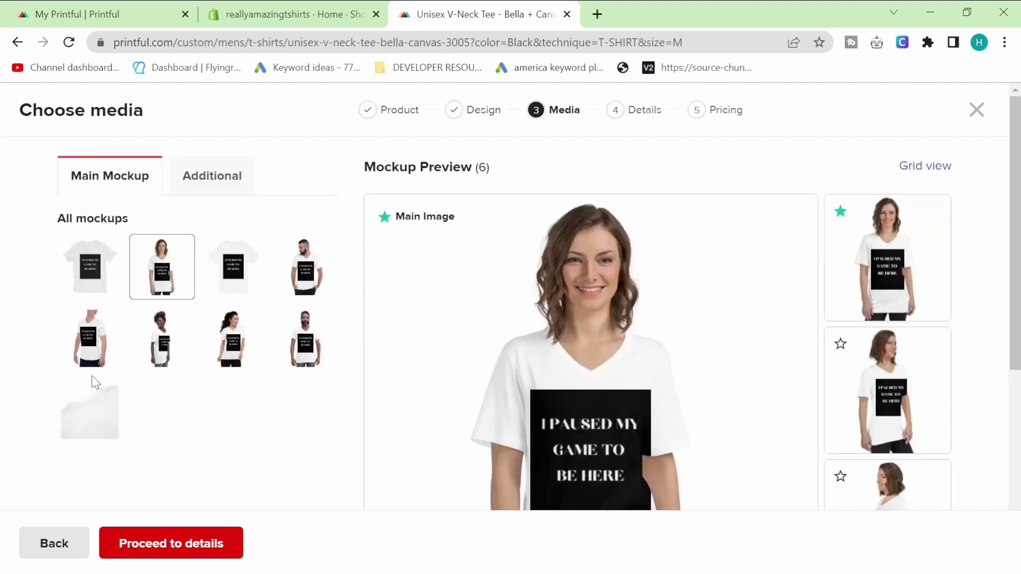
left_click(53, 541)
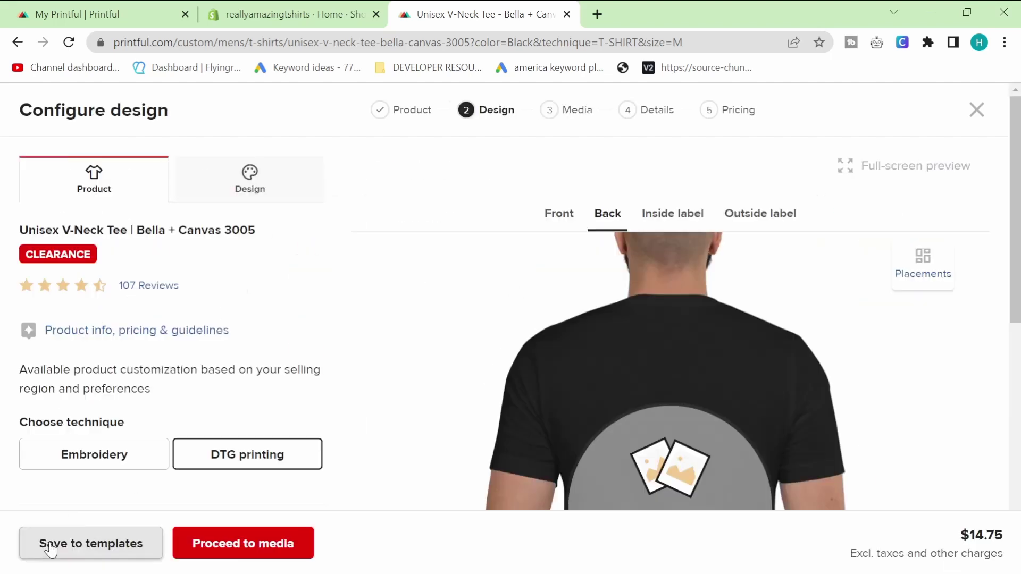
scroll(118, 364, "down", 5)
scroll(145, 353, "up", 2)
scroll(145, 354, "up", 1)
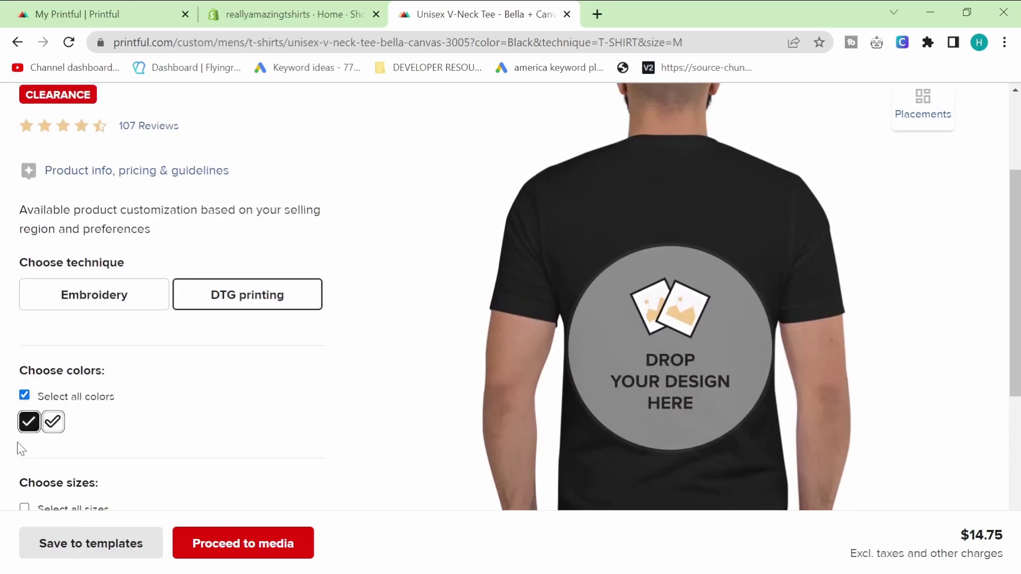
left_click(51, 421)
left_click(255, 551)
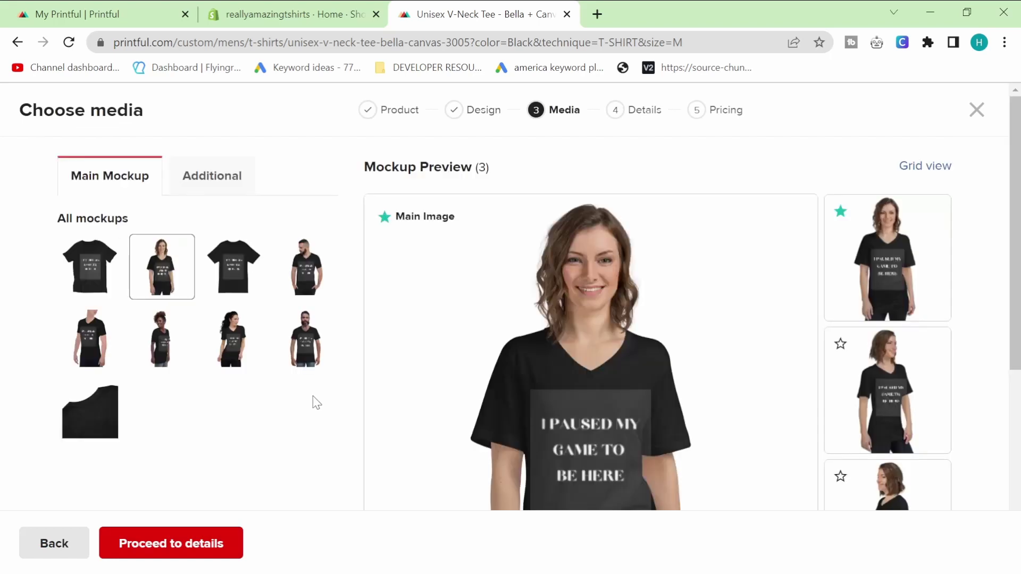
scroll(473, 319, "down", 3)
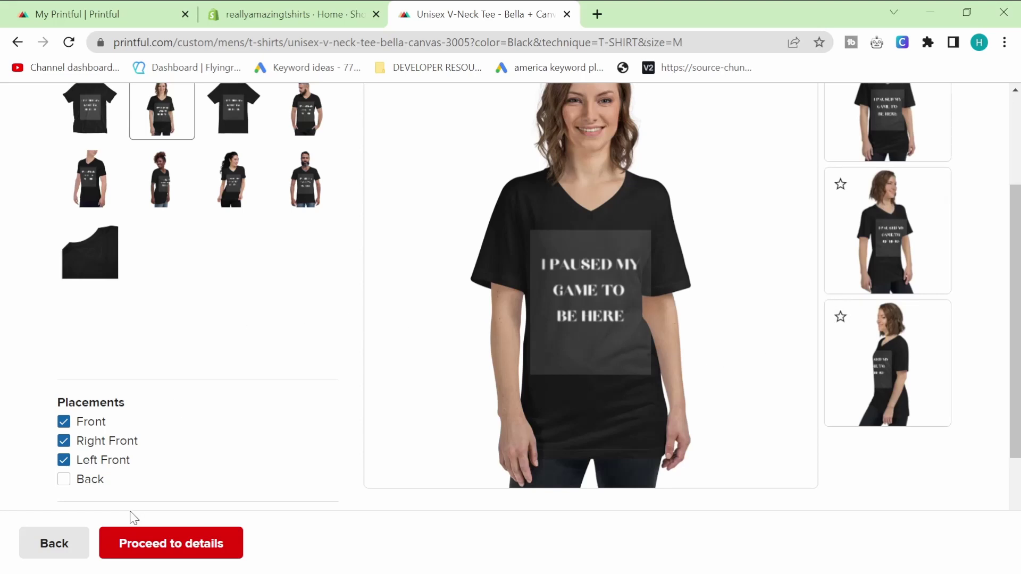
left_click(176, 541)
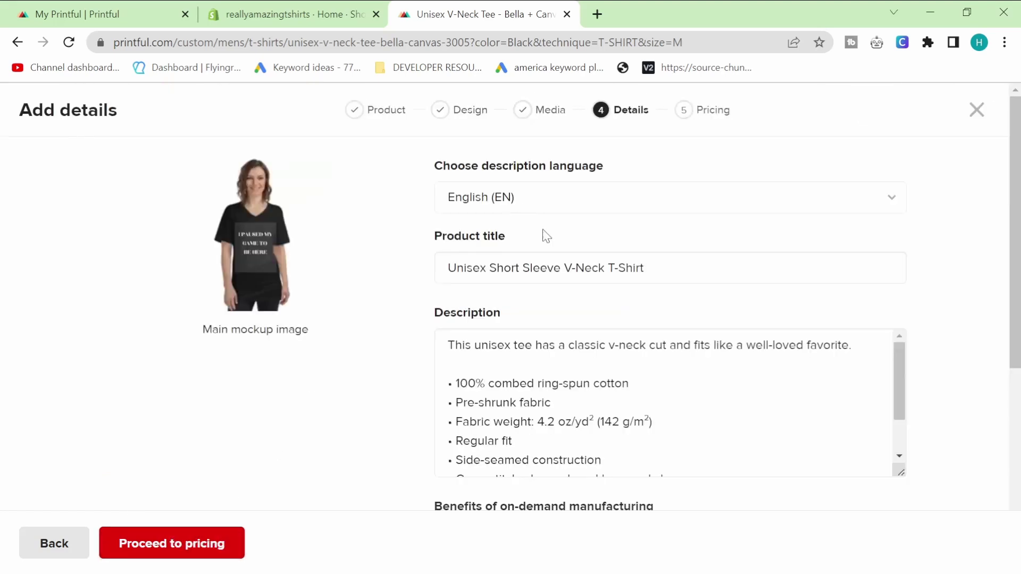
Step: Prefix the title with 'I Paused My Game to Be Here' and append 'Gaming Funny Men Women'
left_click(604, 262)
key("ctrl+a")
left_click(437, 268)
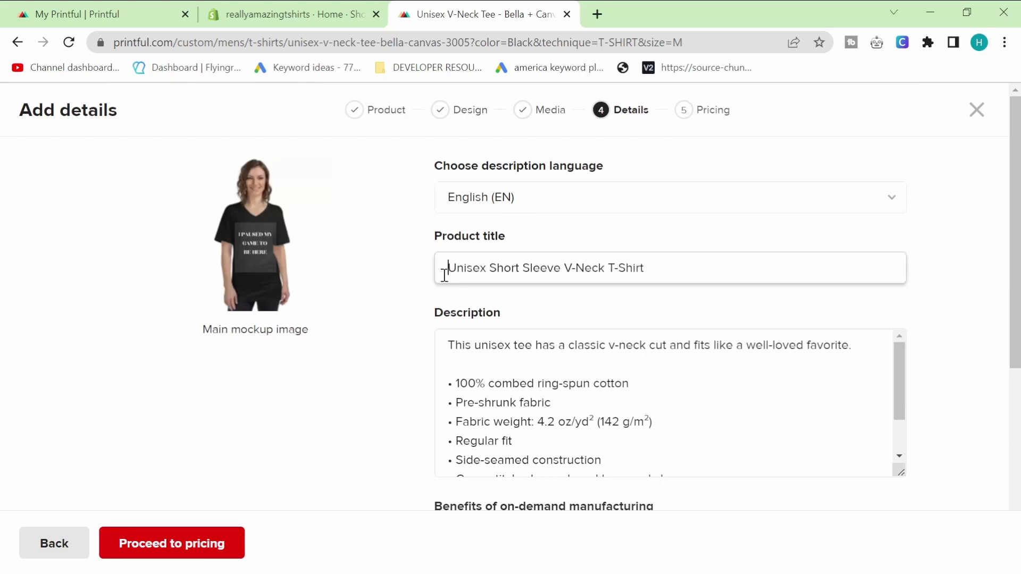
type("I pasused my")
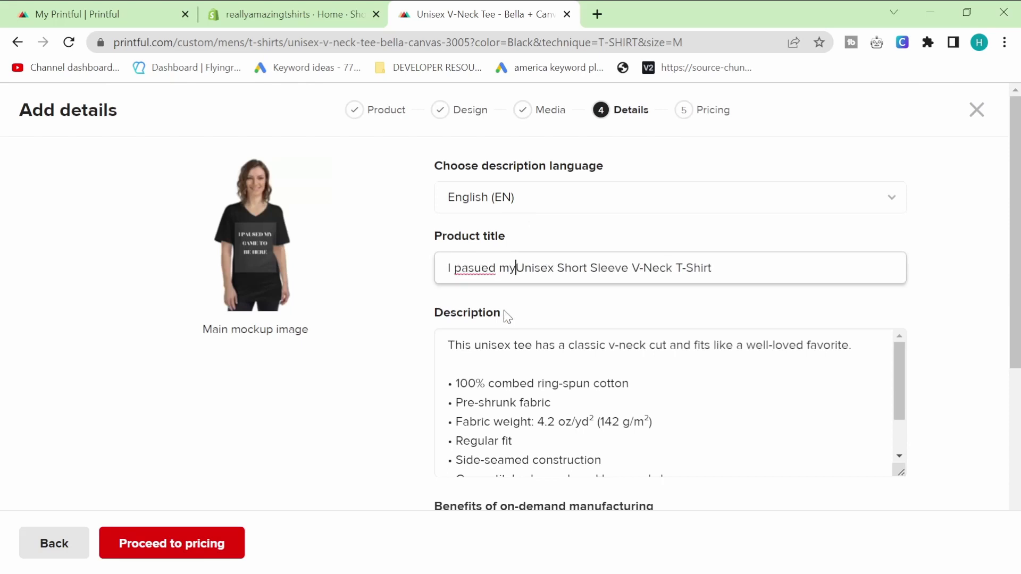
key("BackSpace")
key("BackSpace")
key("BackSpace")
key("BackSpace")
key("BackSpace")
key("BackSpace")
key("BackSpace")
key("BackSpace")
key("BackSpace")
key("BackSpace")
type("Paused my G")
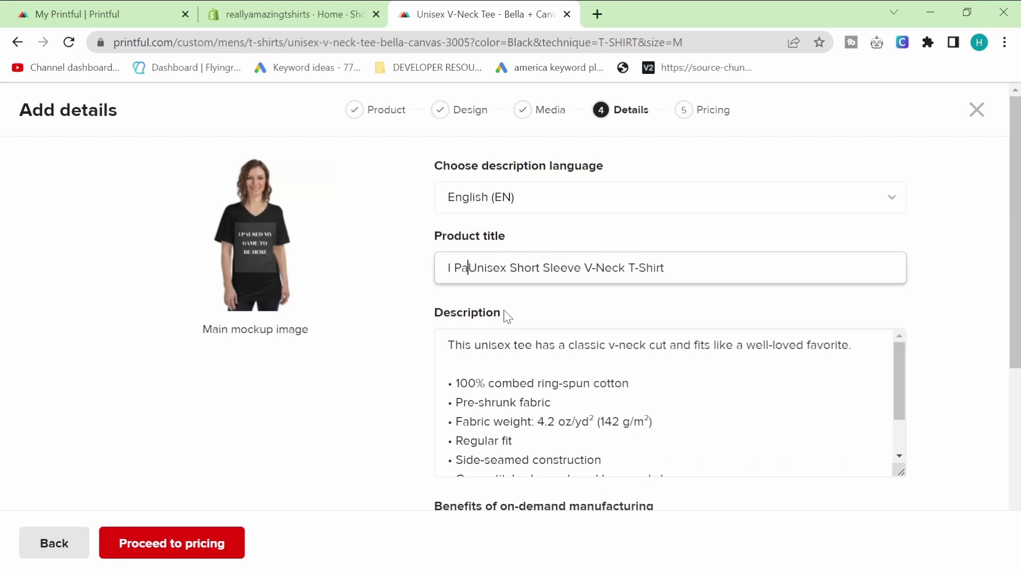
key("BackSpace")
key("BackSpace")
key("BackSpace")
key("BackSpace")
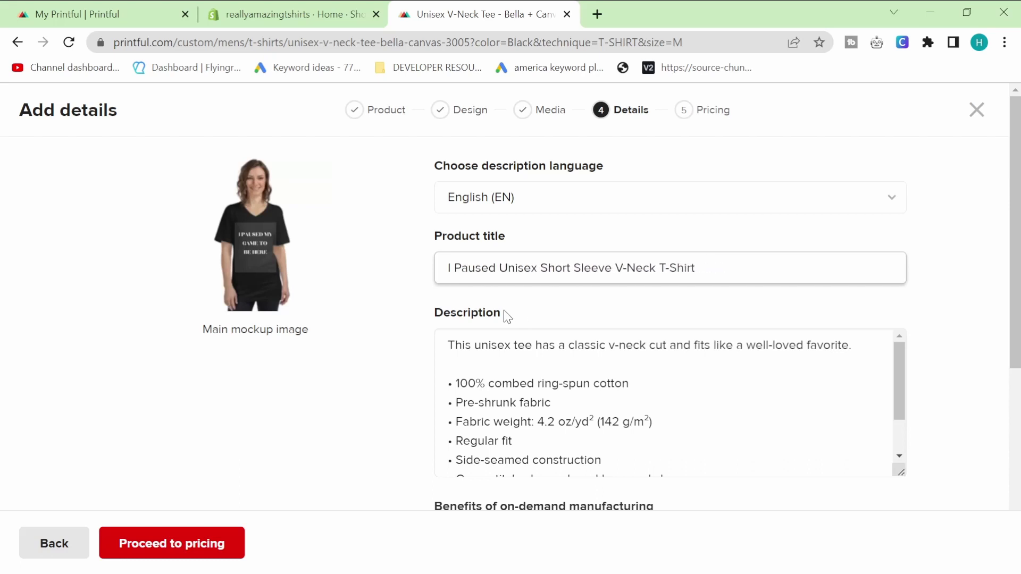
type("My Game to Be Here")
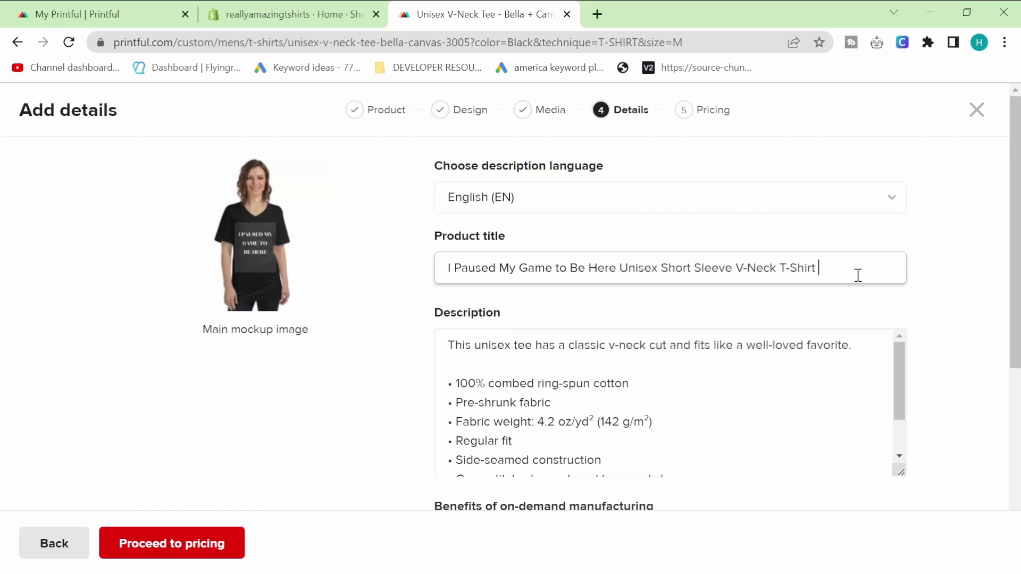
type(" ming")
type("Funny")
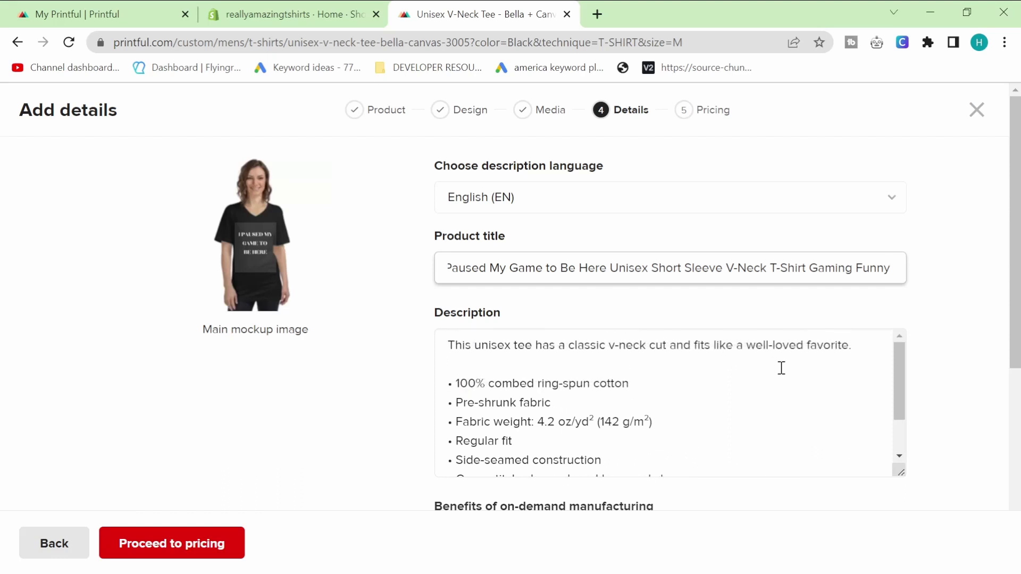
type("Men Women")
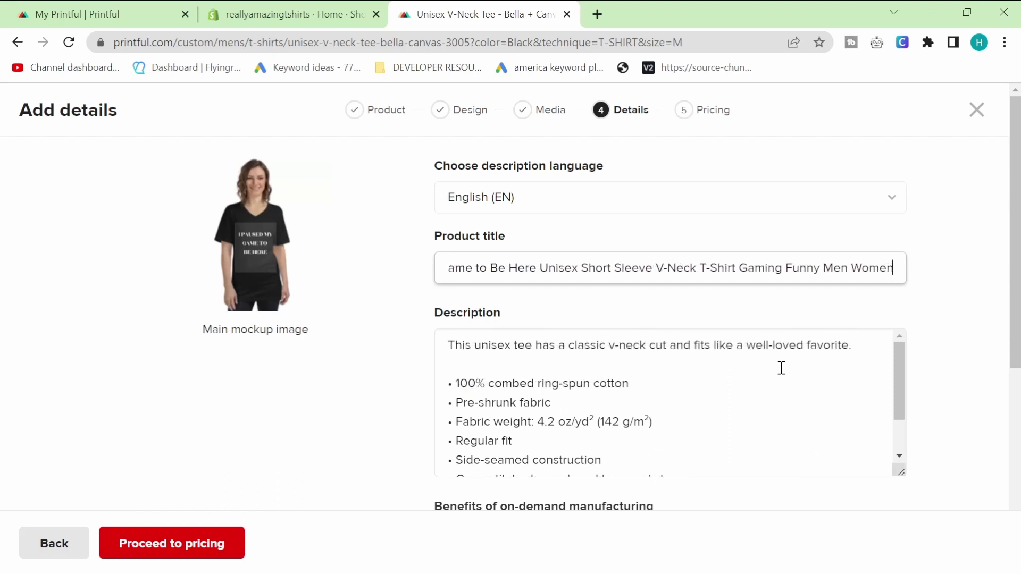
scroll(782, 368, "down", 1)
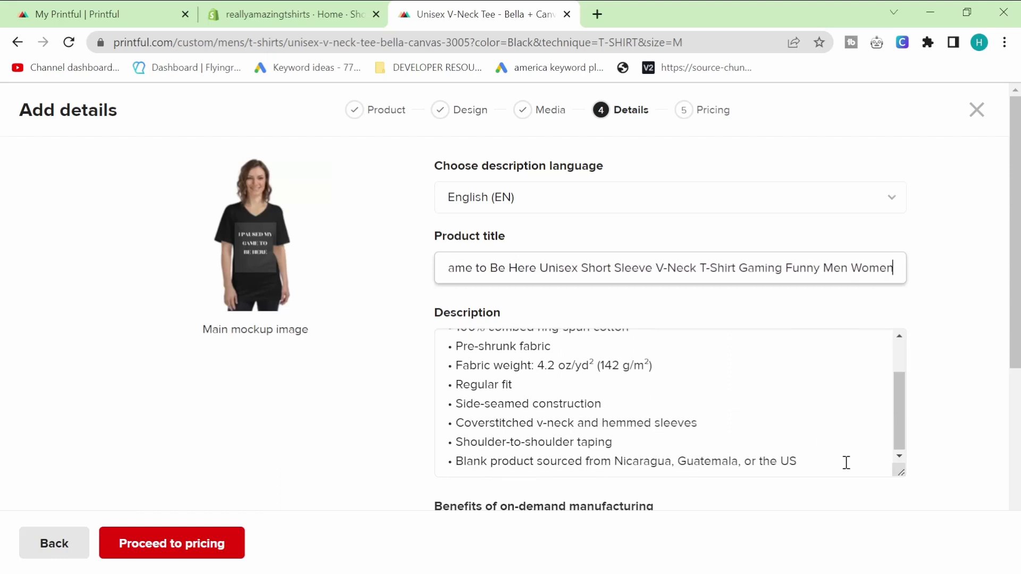
left_click_drag(846, 462, 478, 325)
left_click(502, 383)
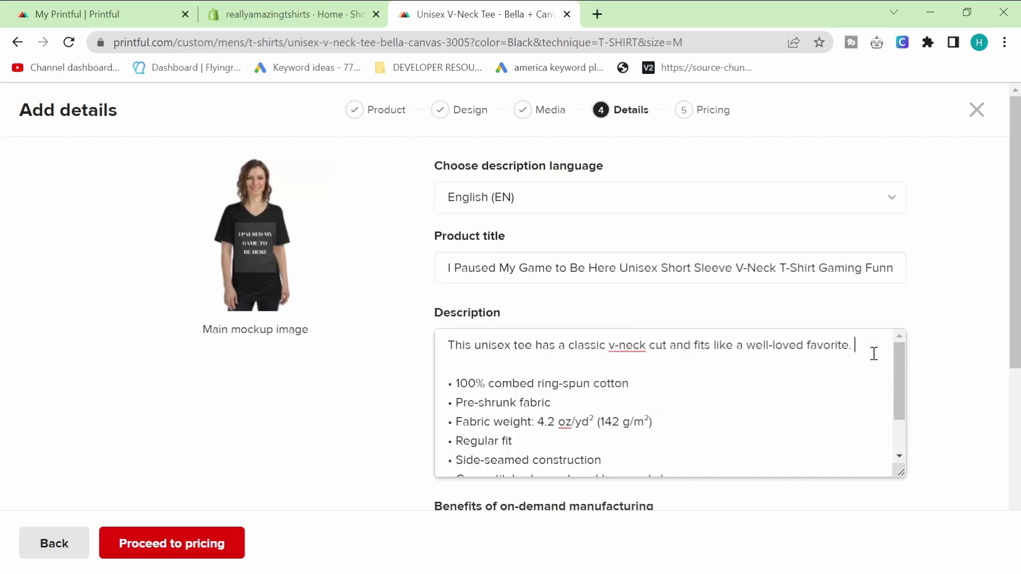
left_click(874, 353)
key("Return")
key("Return")
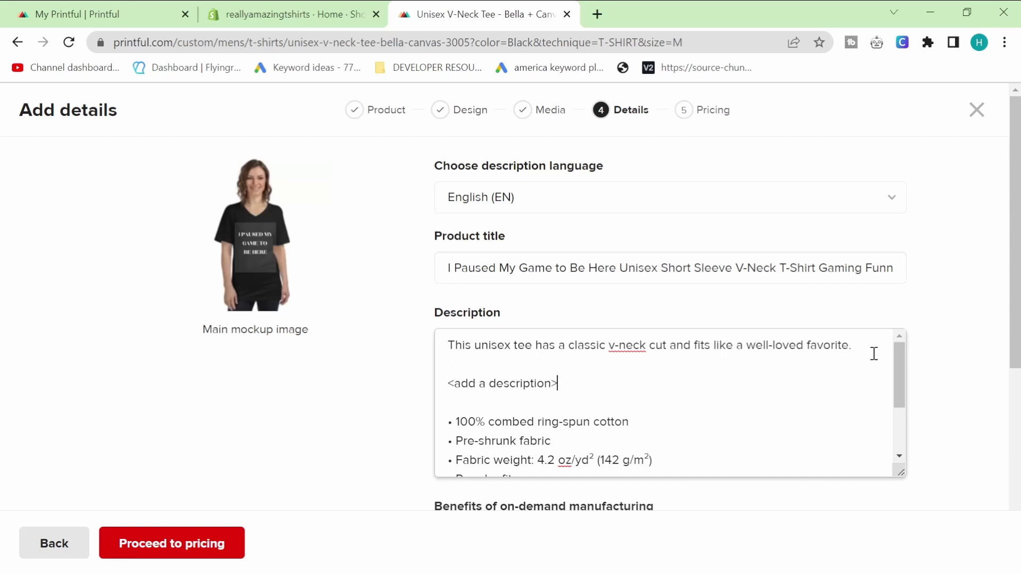
key("Return")
key("Return")
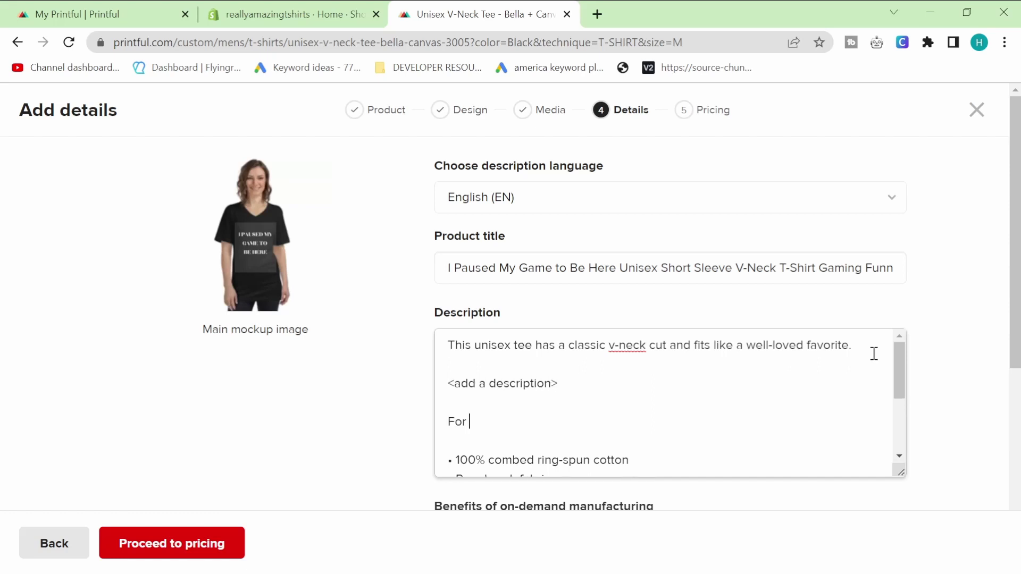
key("BackSpace")
key("BackSpace")
key("BackSpace")
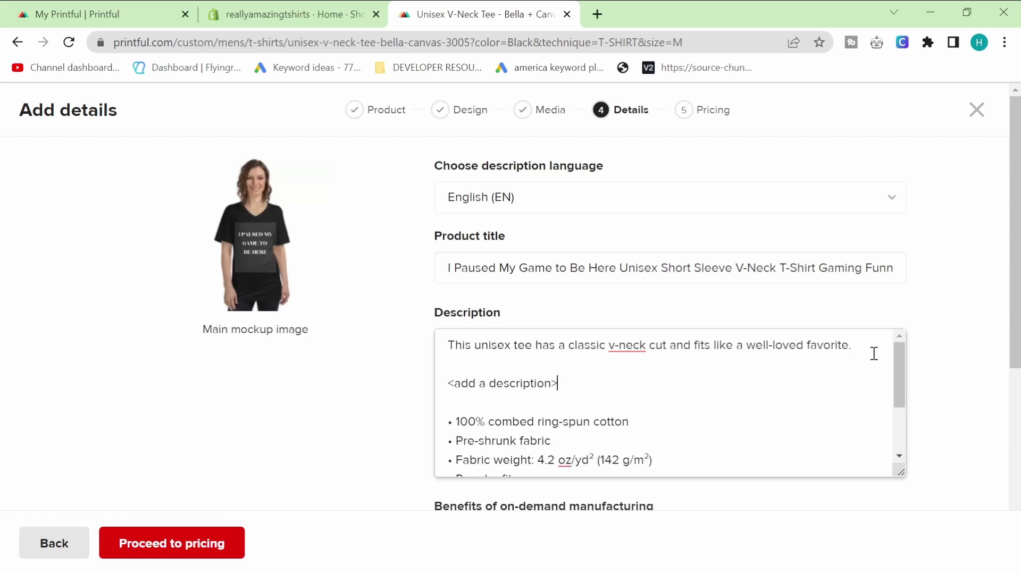
scroll(755, 367, "down", 2)
scroll(388, 410, "down", 3)
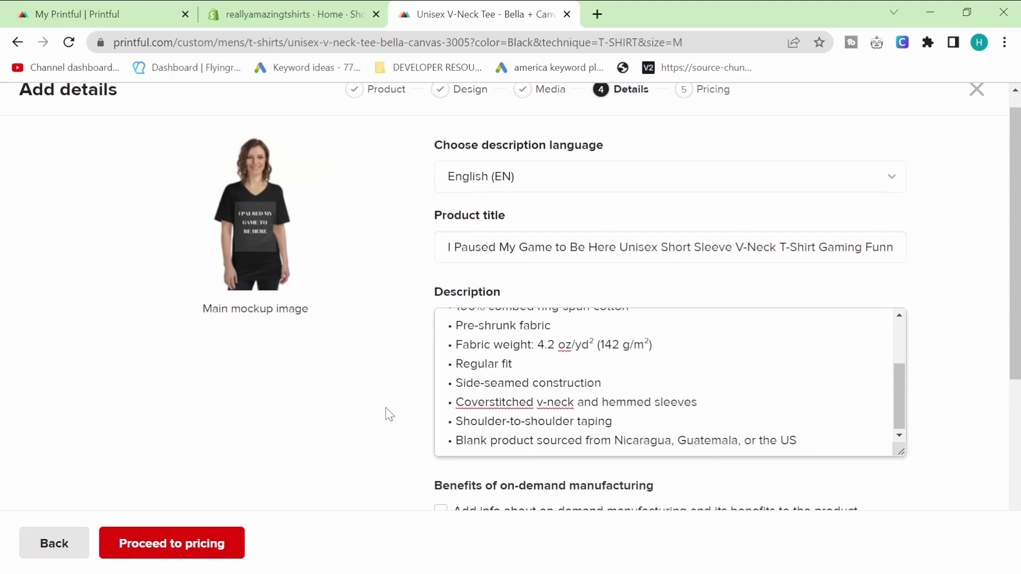
scroll(390, 411, "down", 2)
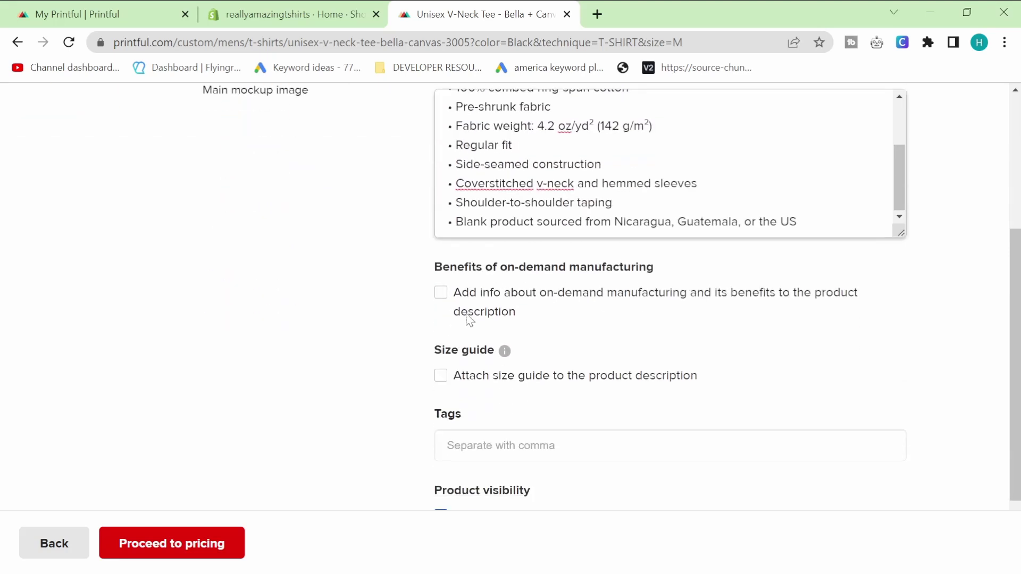
Step: Add the on-demand manufacturing info paragraph to the description
left_click(494, 302)
scroll(643, 155, "down", 2)
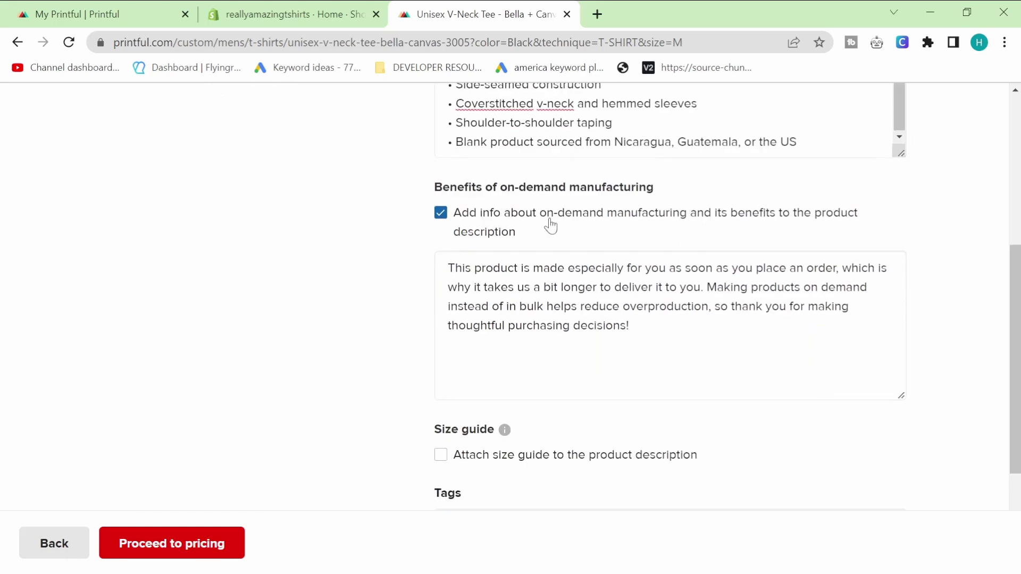
left_click_drag(724, 334, 453, 268)
left_click(327, 279)
Step: Attach a size guide with both Metric and Imperial measurements
scroll(327, 279, "down", 1)
scroll(388, 285, "down", 1)
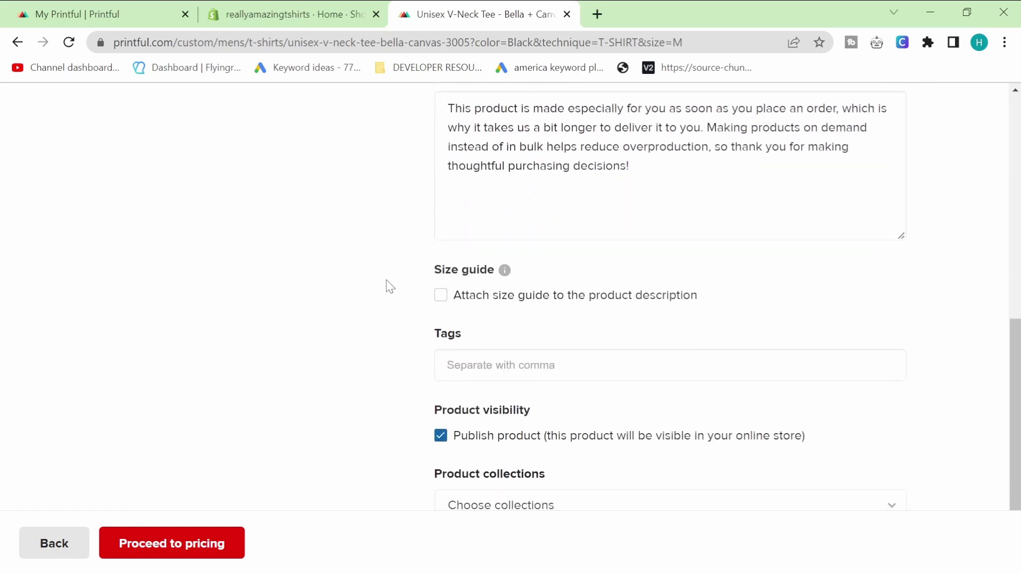
left_click(530, 313)
scroll(384, 346, "down", 1)
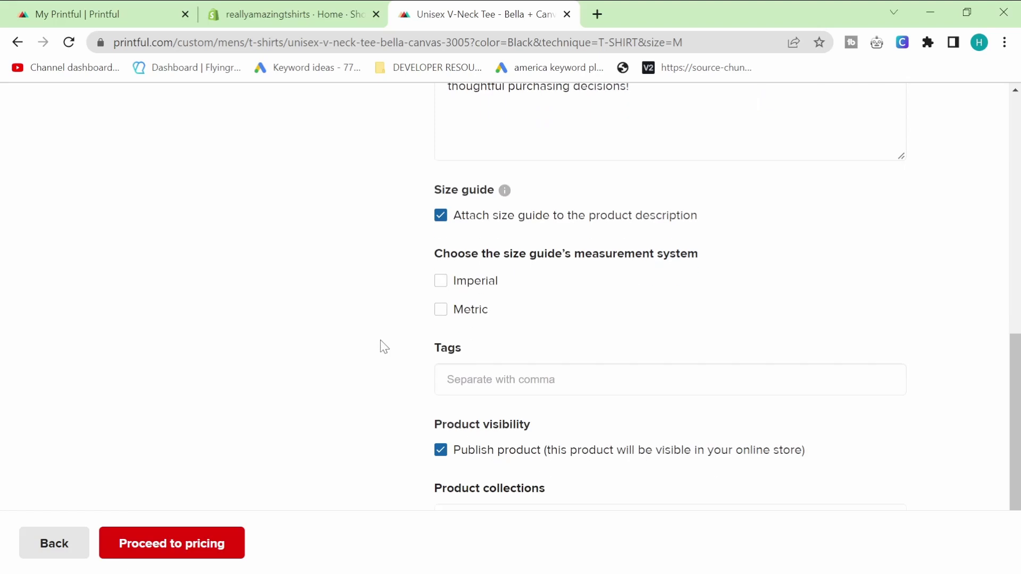
left_click(440, 310)
left_click(440, 281)
scroll(412, 336, "down", 2)
scroll(412, 336, "down", 1)
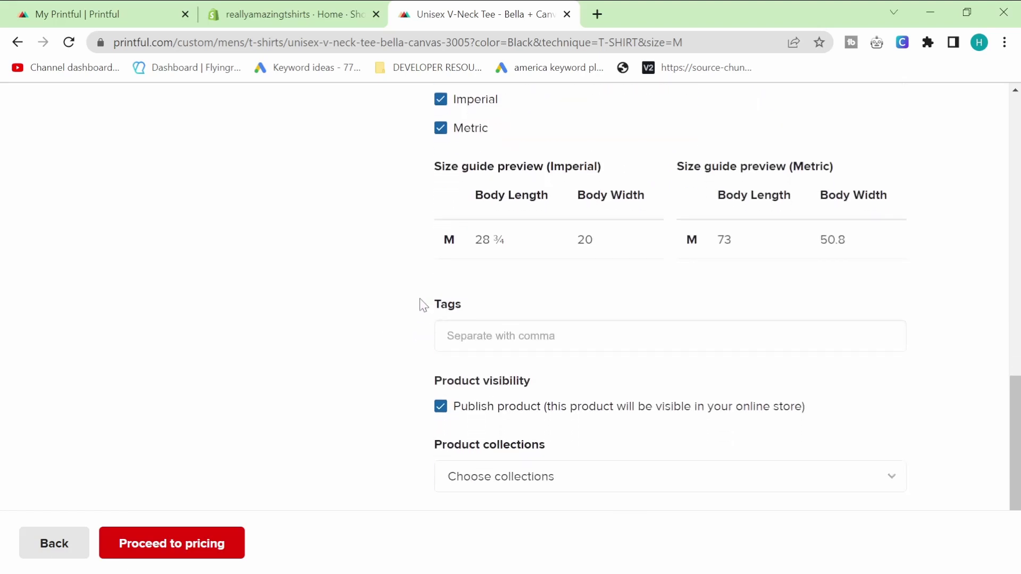
Step: Add tags funny, men, women, gaming, gamer and valentines day
left_click(488, 335)
triple_click(410, 303)
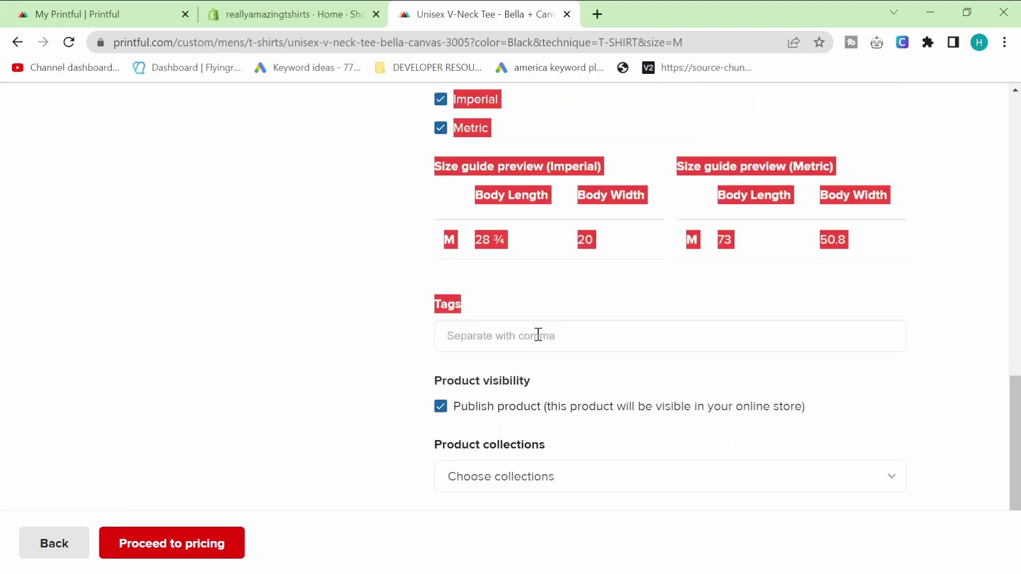
left_click(529, 358)
left_click(508, 341)
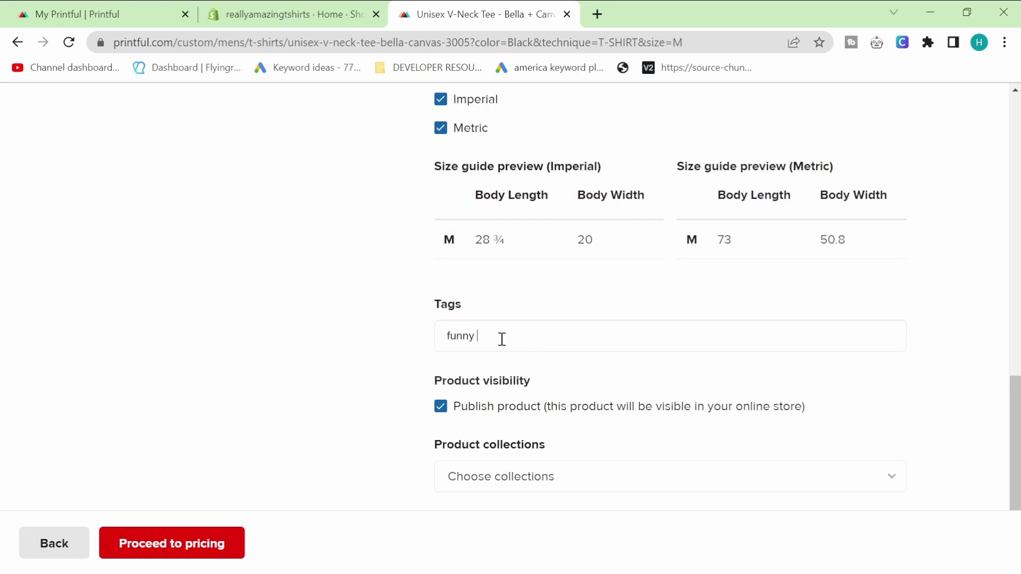
type("funny")
key("Return")
type("men")
key("Return")
type("wome")
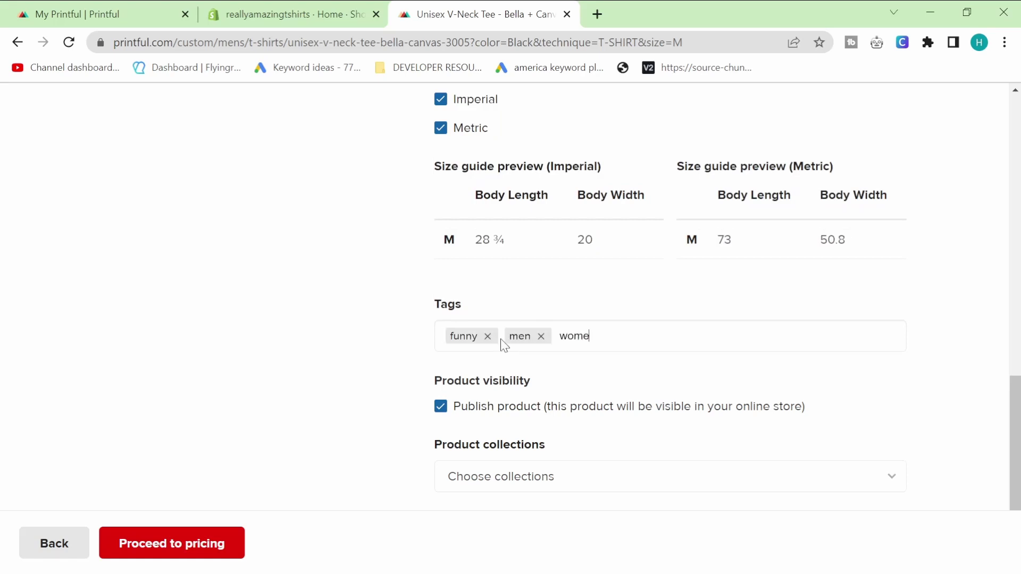
type("n")
key("Return")
type("gaming")
key("Return")
type("gamer")
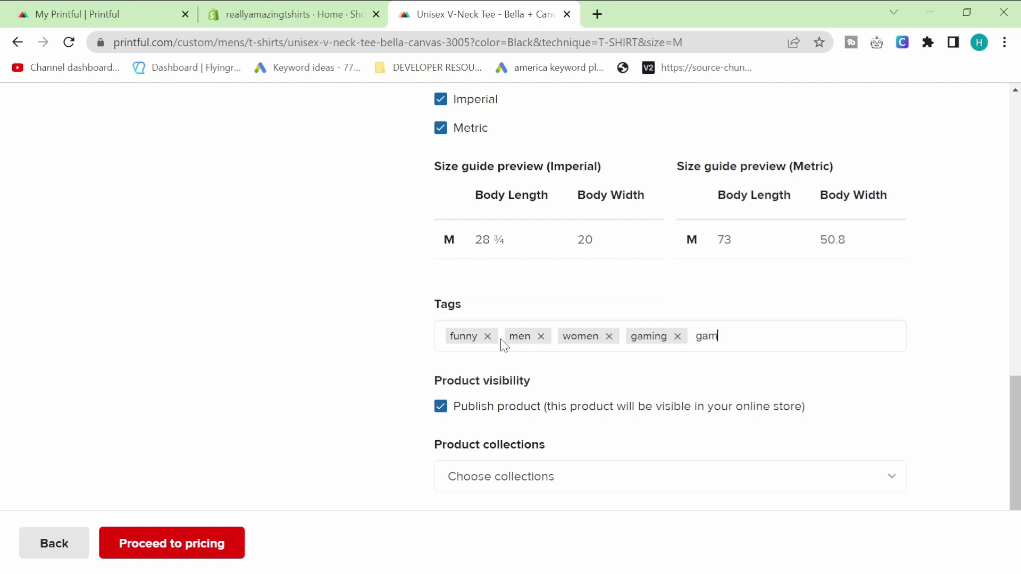
key("Return")
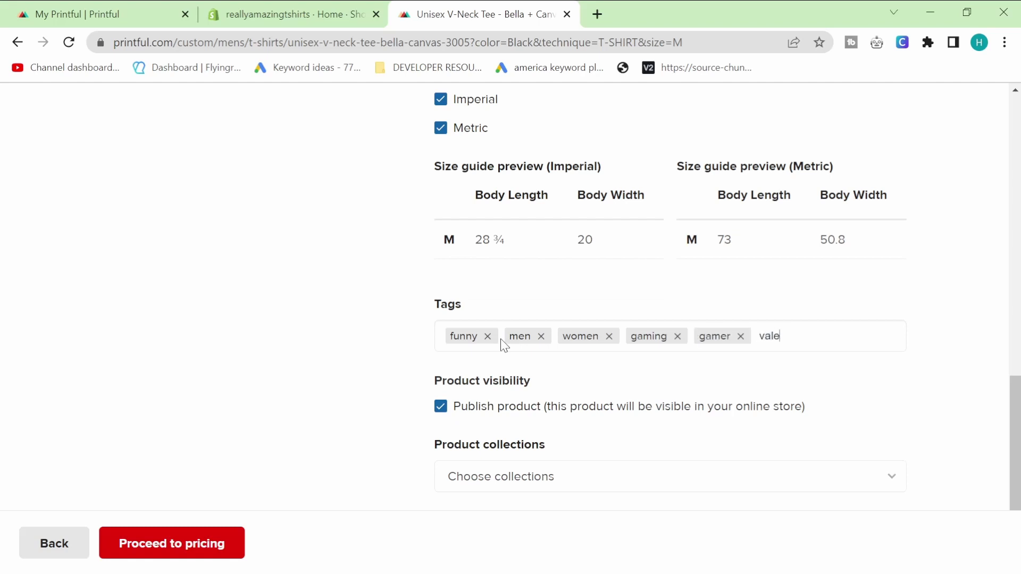
key("Return")
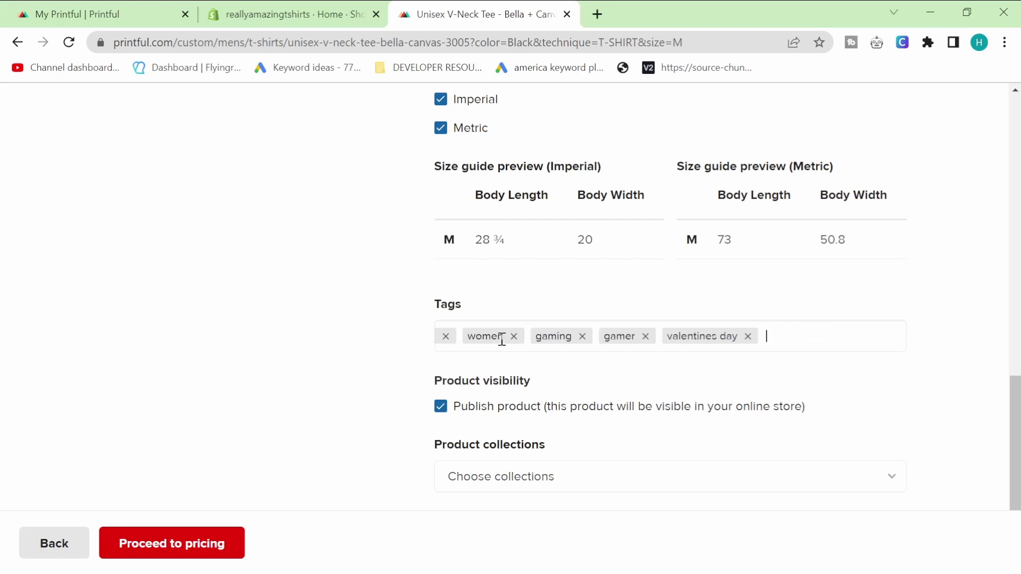
Step: Leave the product collection unset and proceed to the pricing step
left_click(529, 477)
left_click(333, 465)
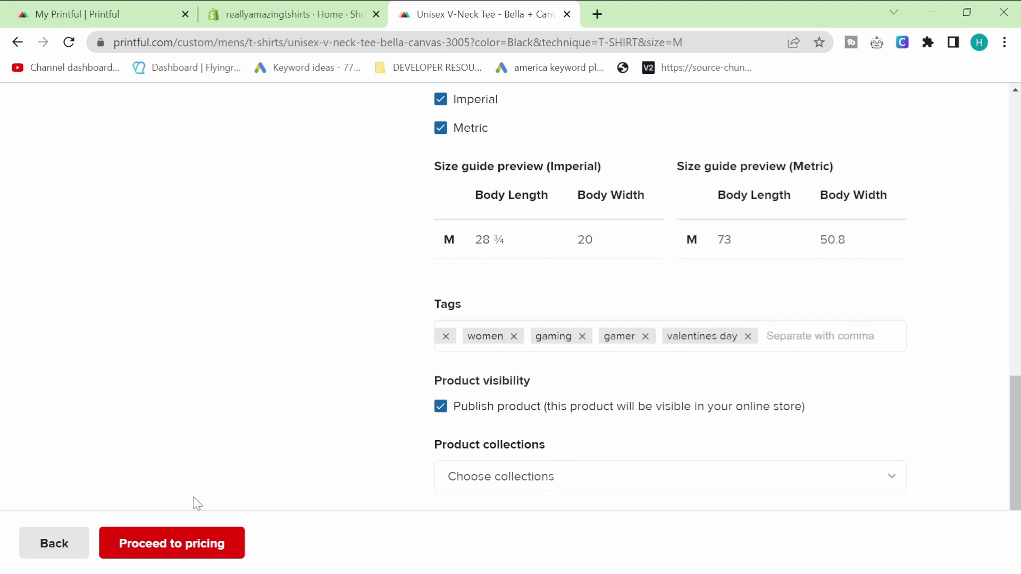
left_click(201, 545)
Step: Set a £21 retail price for all sizes and submit the tee to reallyamazingtshirts
scroll(464, 380, "down", 3)
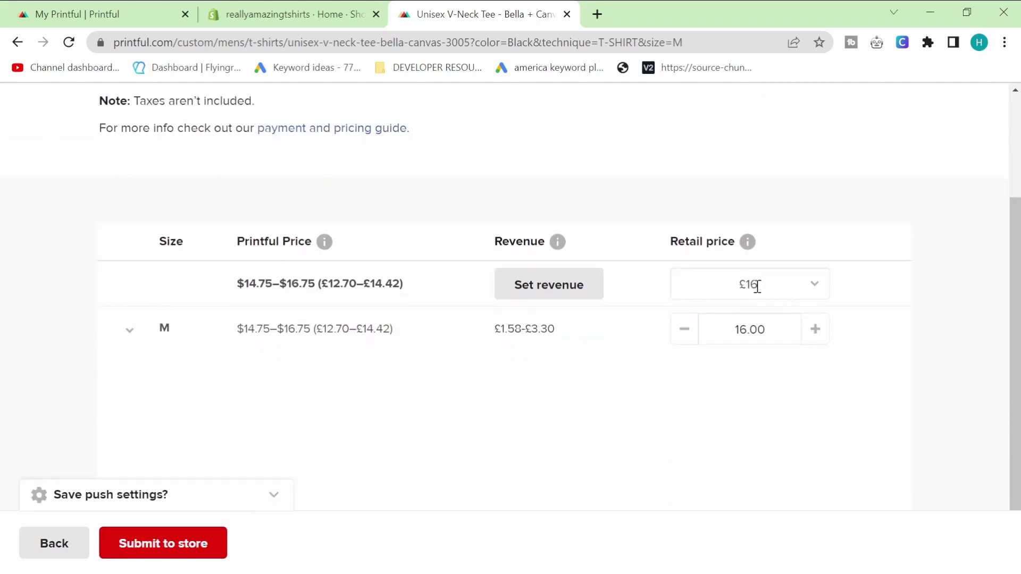
left_click(770, 295)
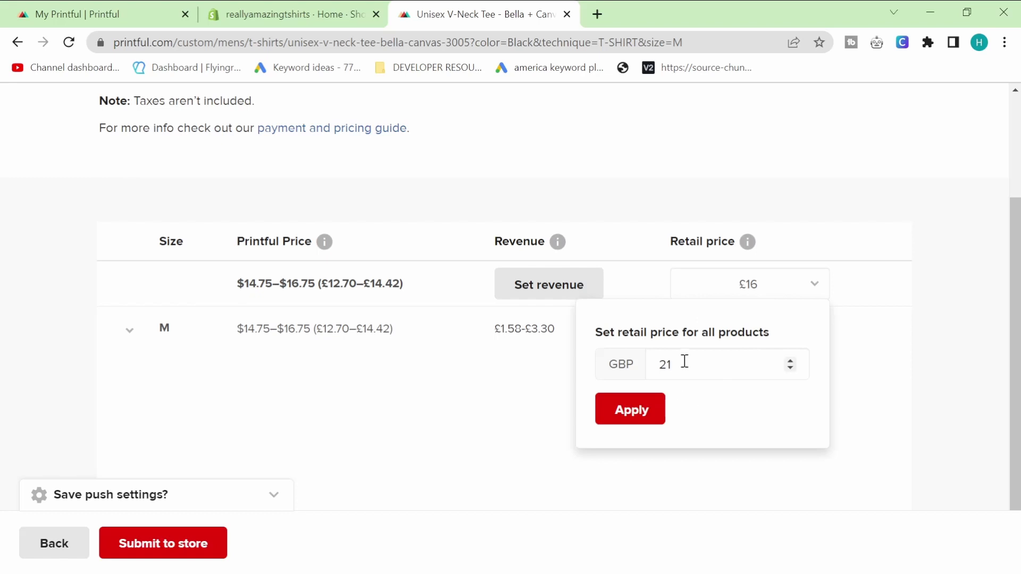
left_click(646, 411)
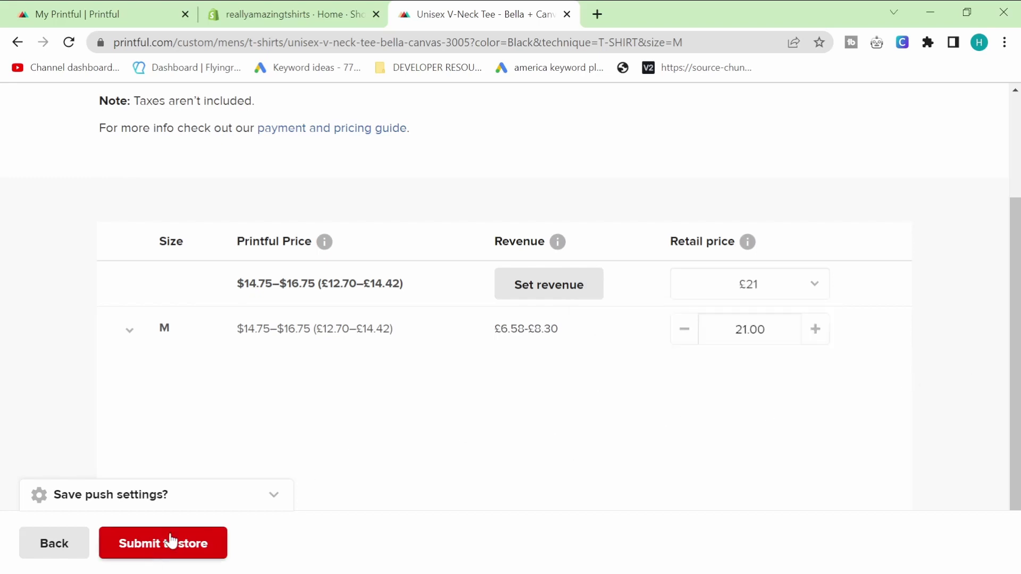
left_click(181, 553)
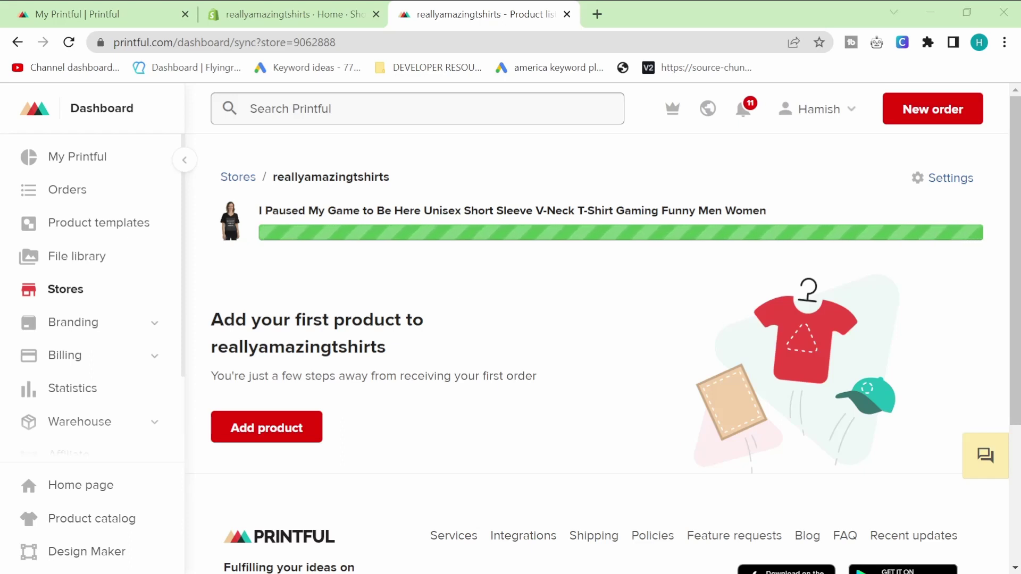
Step: Find the Active V-neck tee in Shopify Products and check its £21.00 storefront preview
left_click(286, 15)
left_click(59, 199)
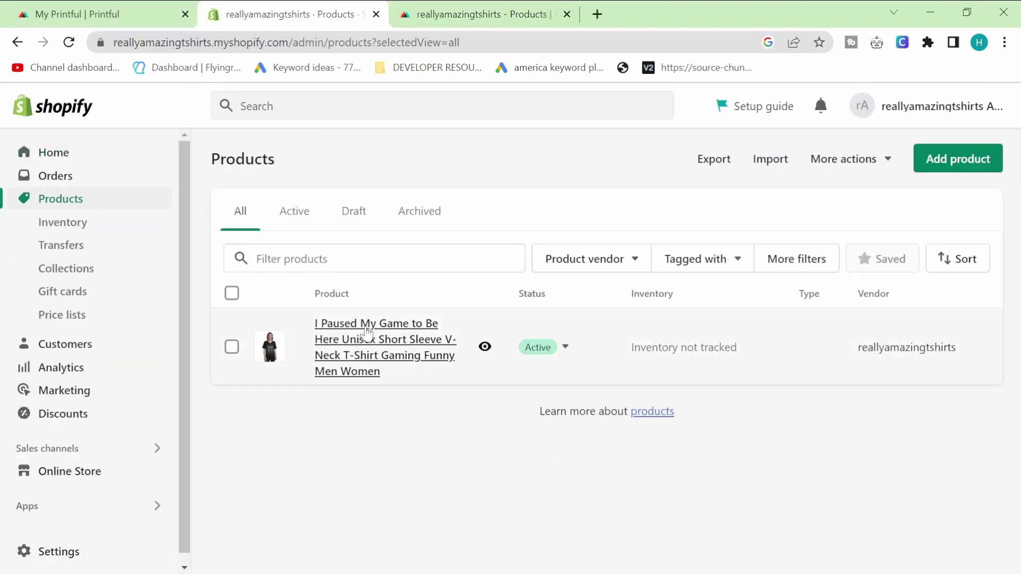
left_click(486, 351)
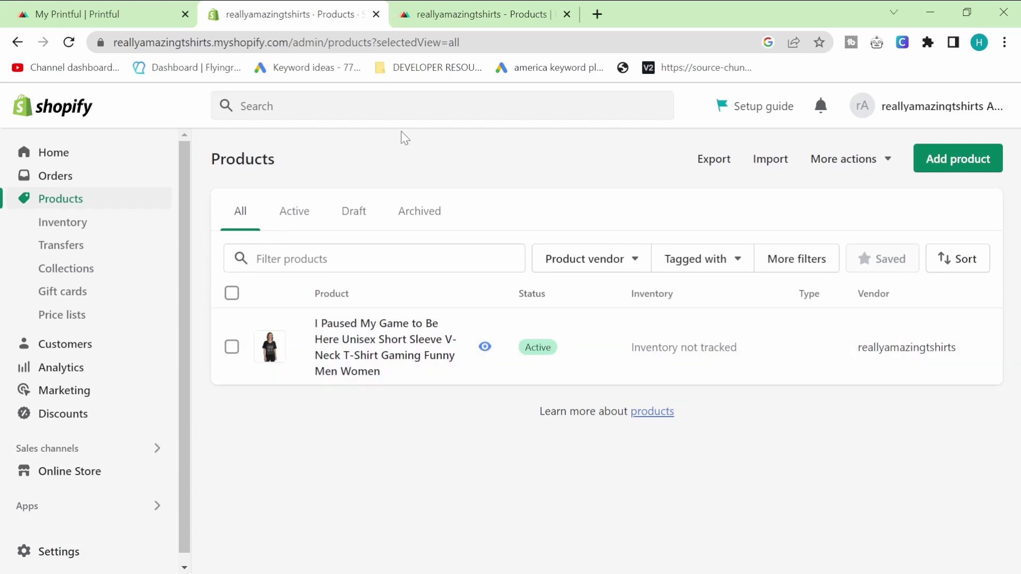
left_click(365, 7)
left_click(485, 351)
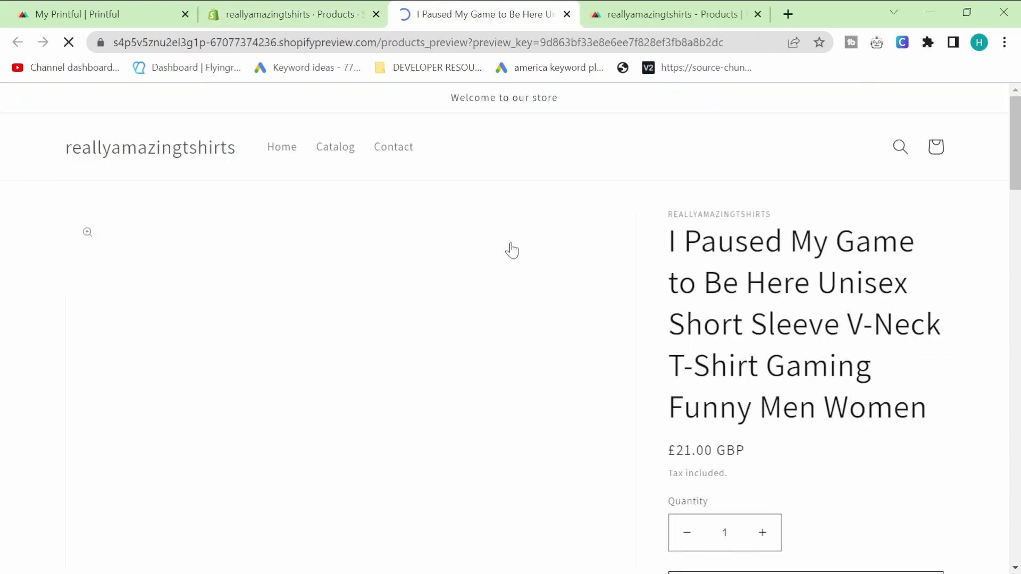
scroll(658, 304, "down", 8)
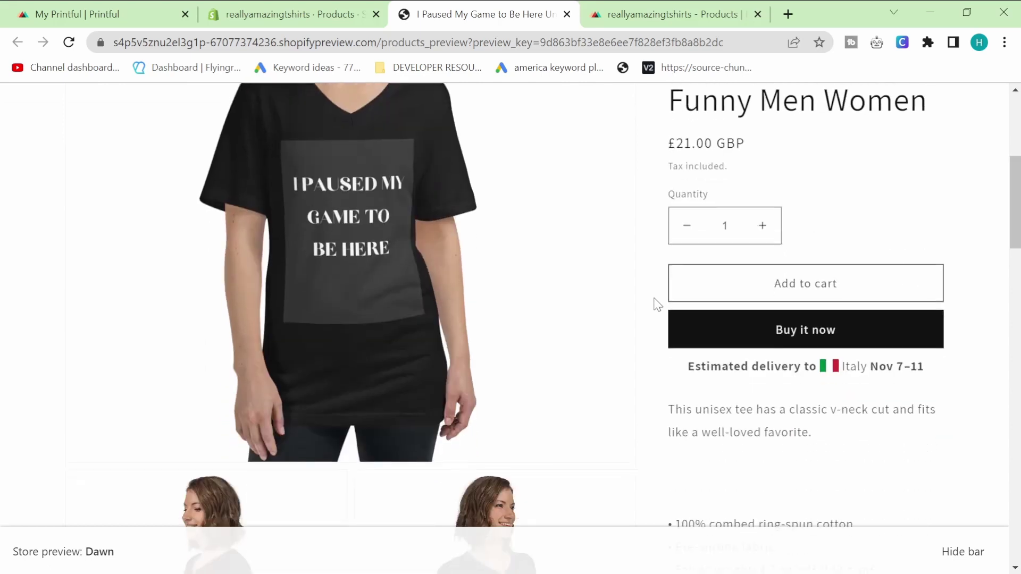
scroll(658, 304, "down", 12)
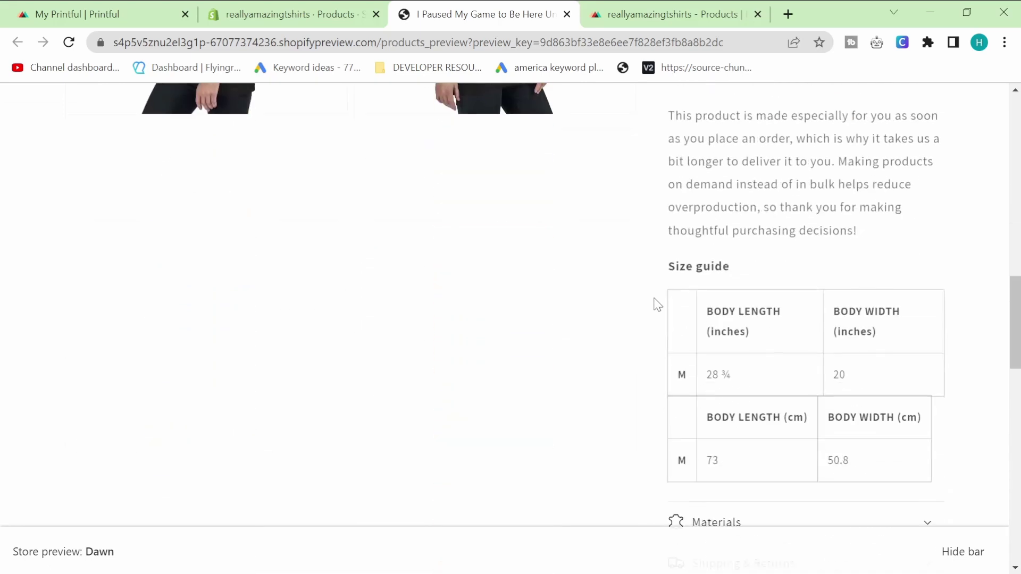
scroll(656, 303, "down", 7)
scroll(659, 314, "up", 15)
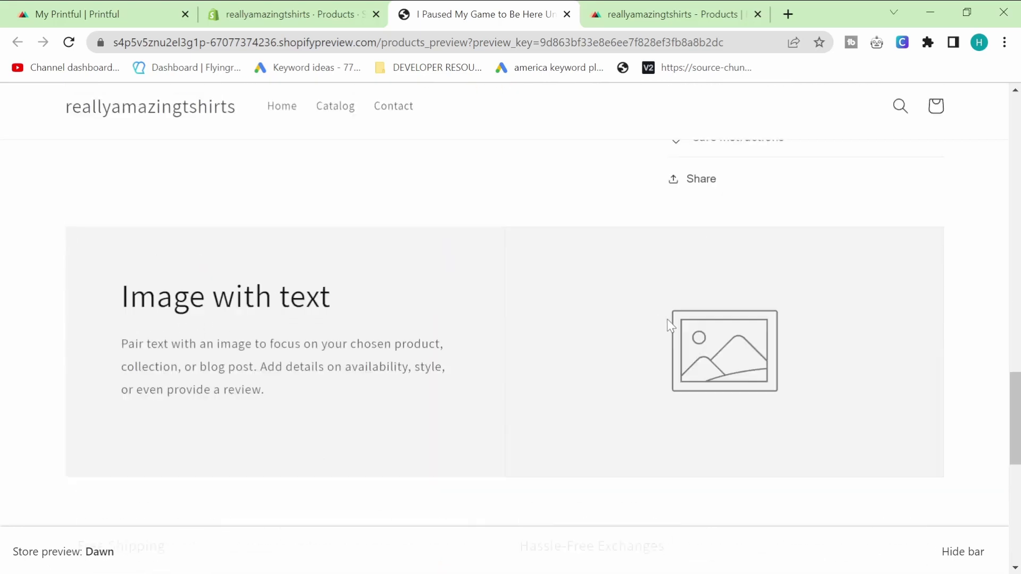
scroll(672, 325, "up", 10)
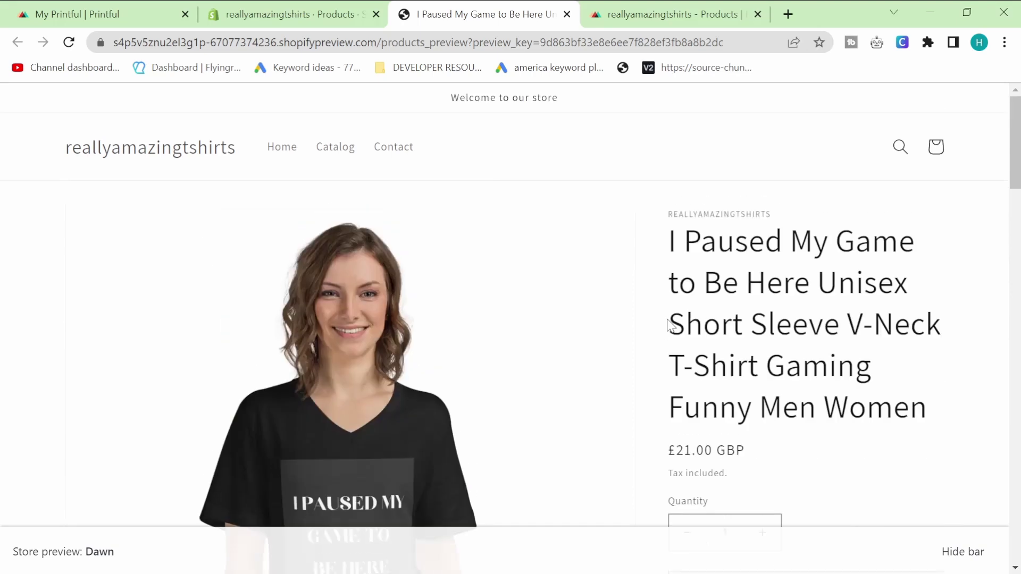
scroll(669, 325, "down", 10)
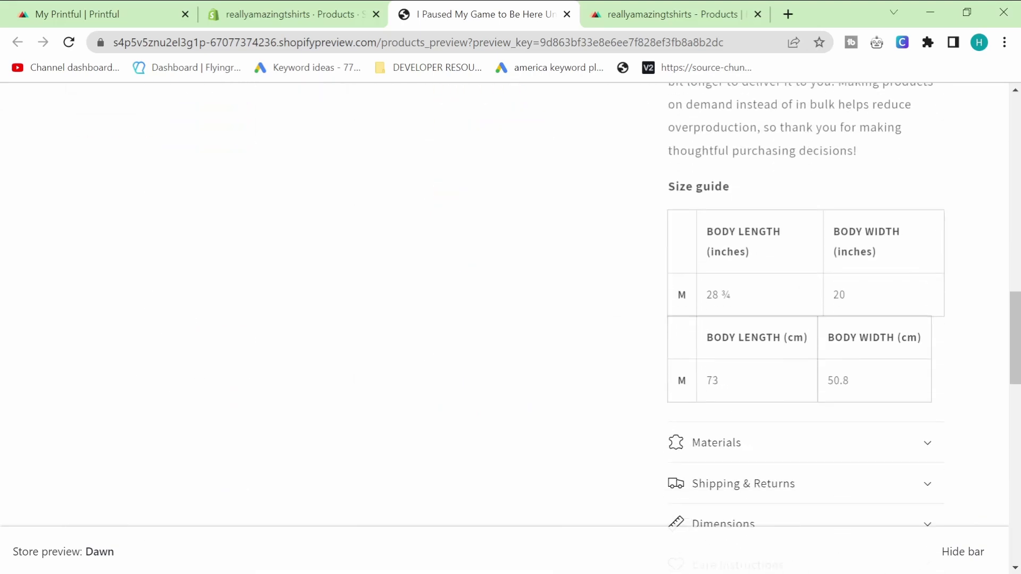
left_click(290, 15)
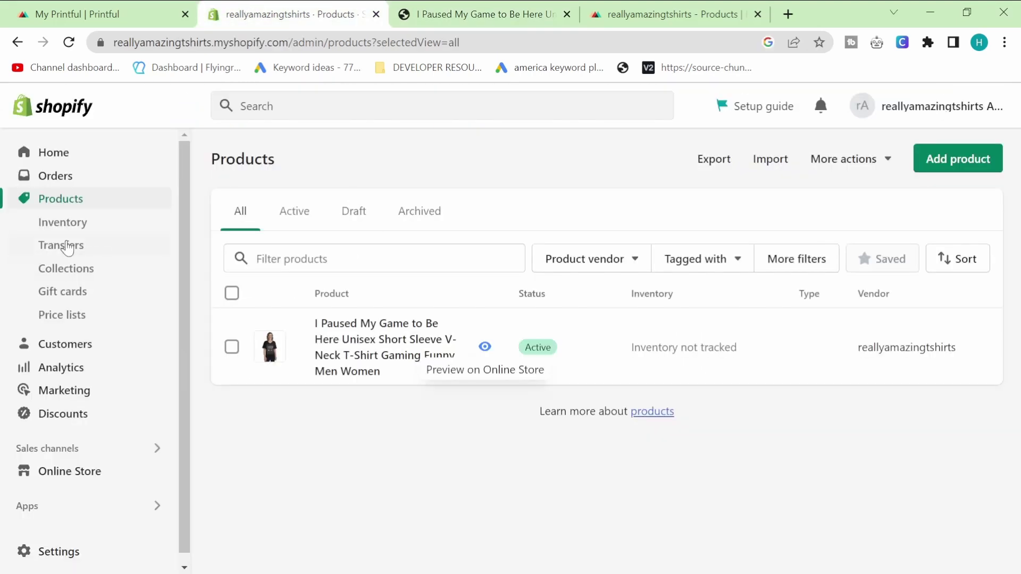
Step: Create a new collection and enter the title 'Funny Gamer Guy T-shirts'
left_click(64, 270)
left_click(960, 159)
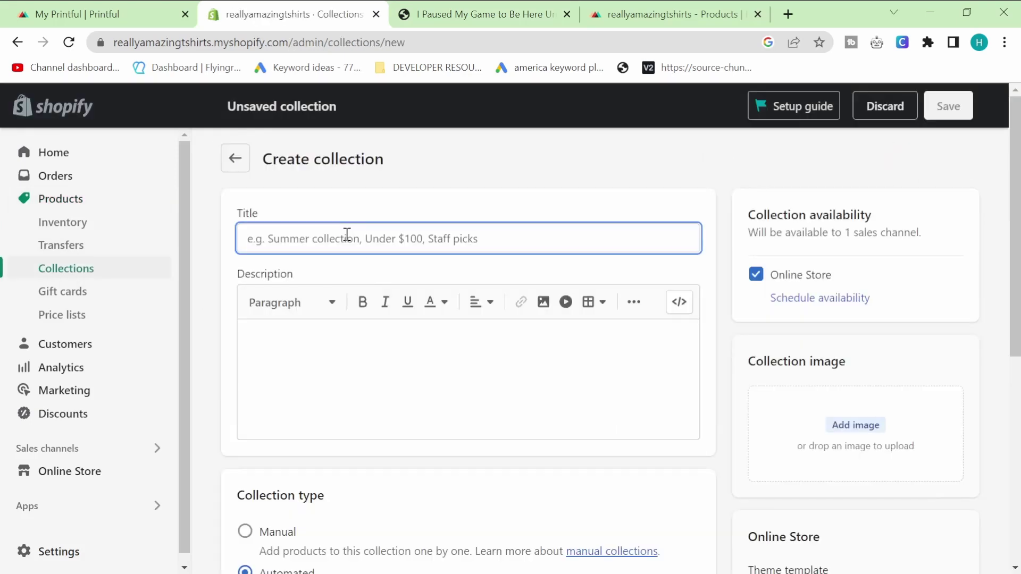
type("G")
type("unny Ga")
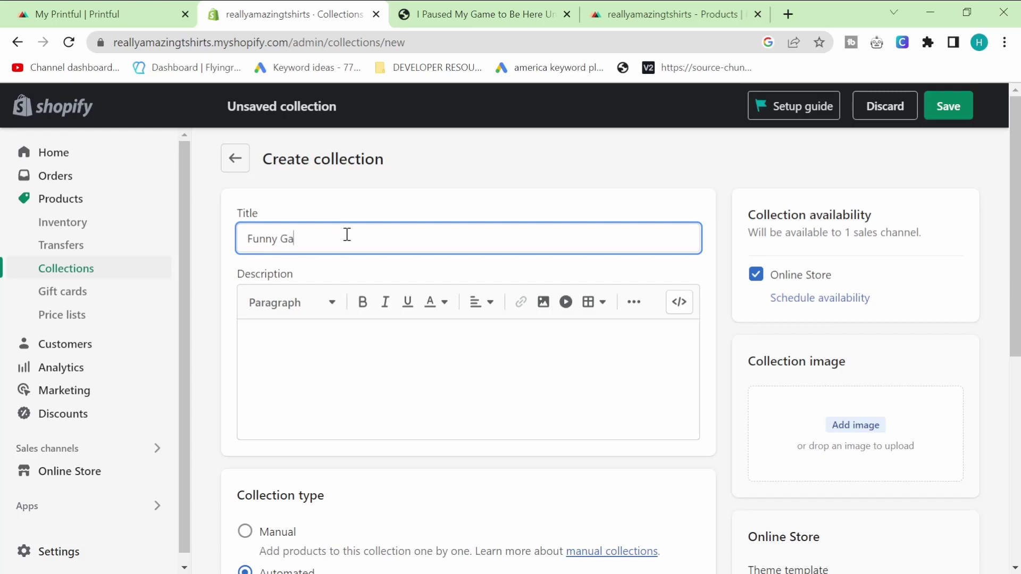
type("mer Guy T-shirts")
Step: Describe it as a collection for gamer guys and gals who love all things gamer
left_click(342, 392)
type("Thi")
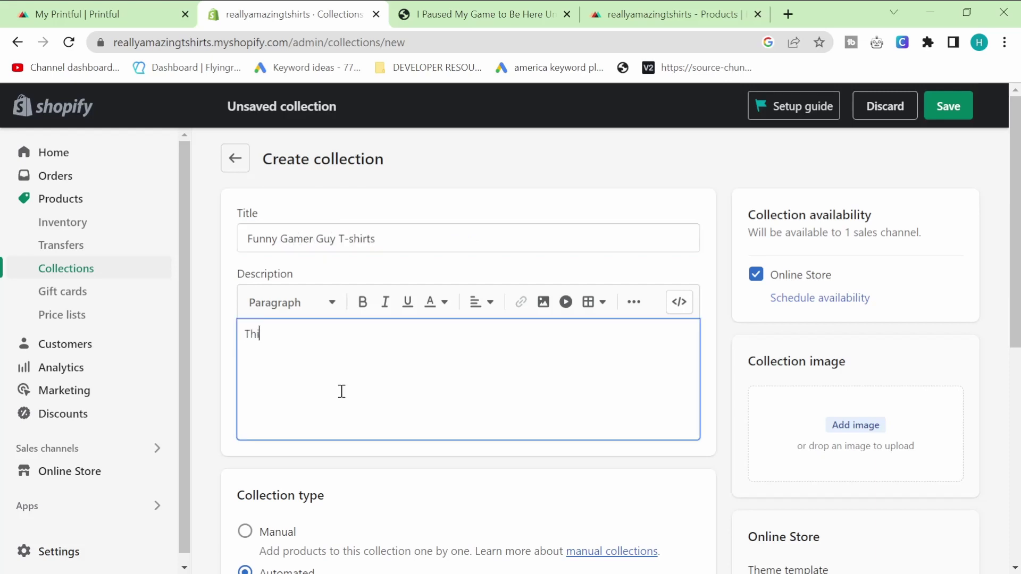
type("s is a collection for the ")
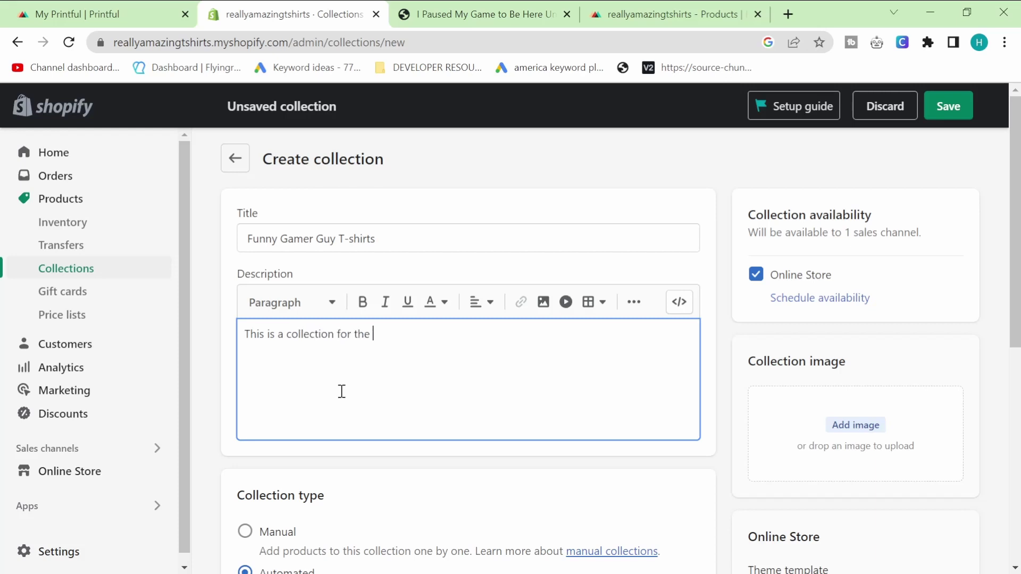
type("gamer guys and g")
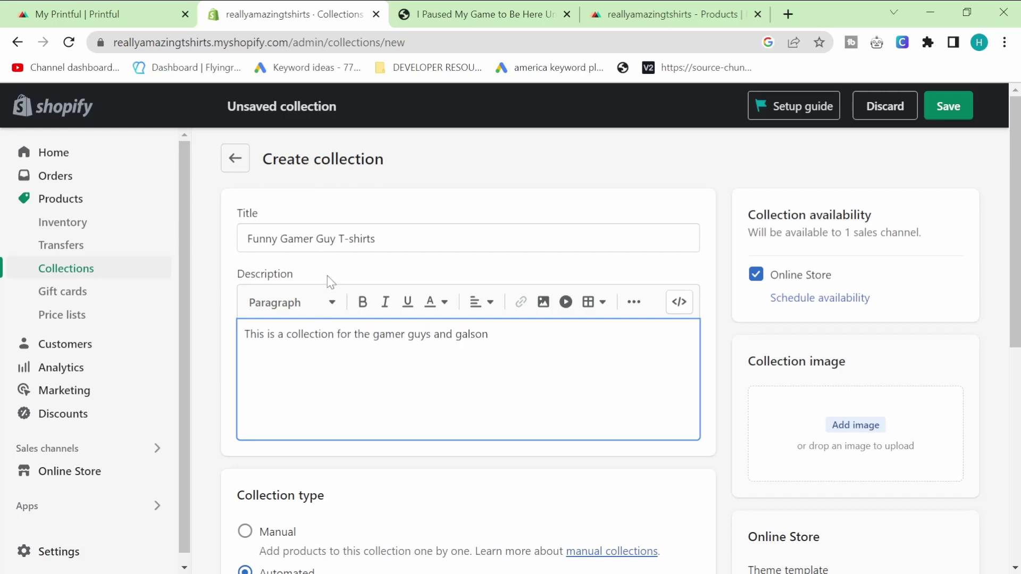
type("alsamong us! Perfect as a Valentine's day gi")
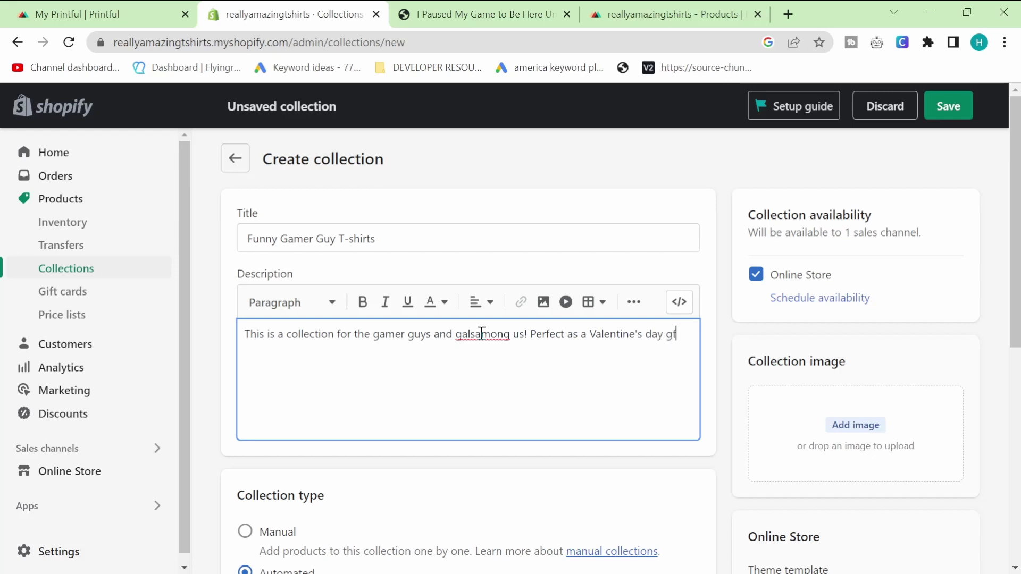
type("t for someone you love, or just to show off")
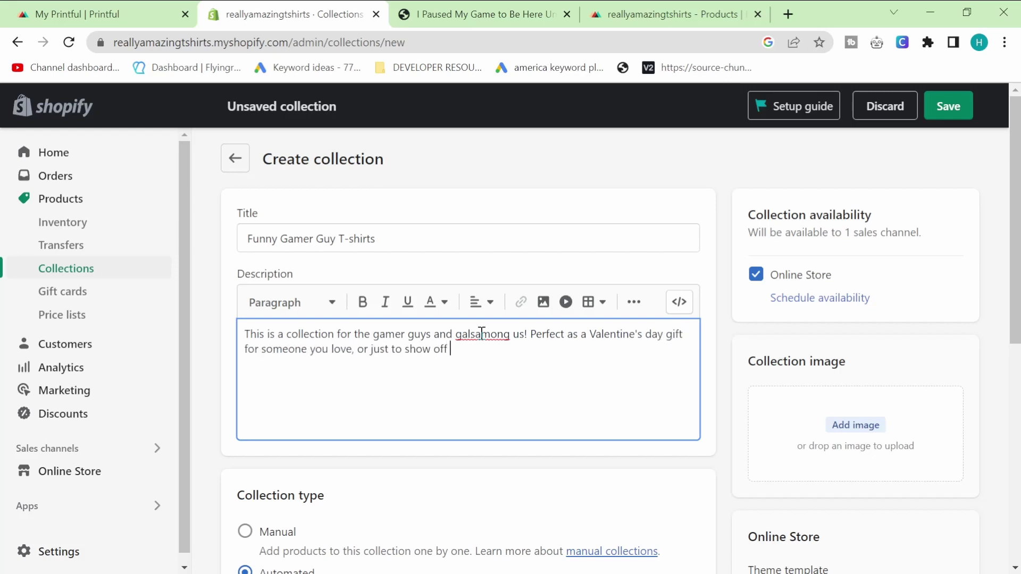
type("gamer")
key("ctrl+BackSpace")
type("love")
type(" of all thing")
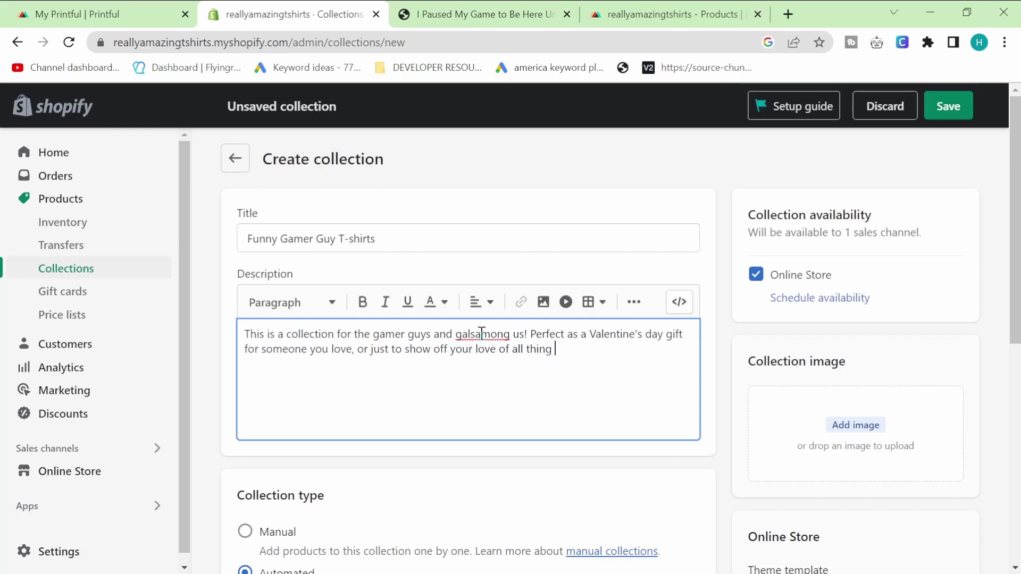
type("s gamer!")
key("Return")
key("Return")
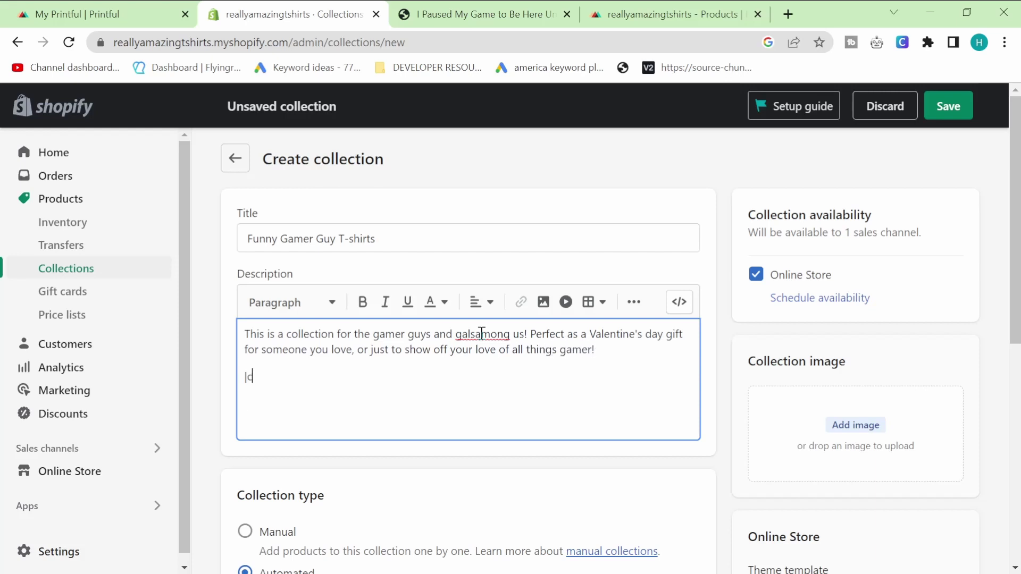
type("<keep writing>")
Step: Review the collection's automated Product tag conditions, adding a second tag condition
scroll(526, 347, "down", 4)
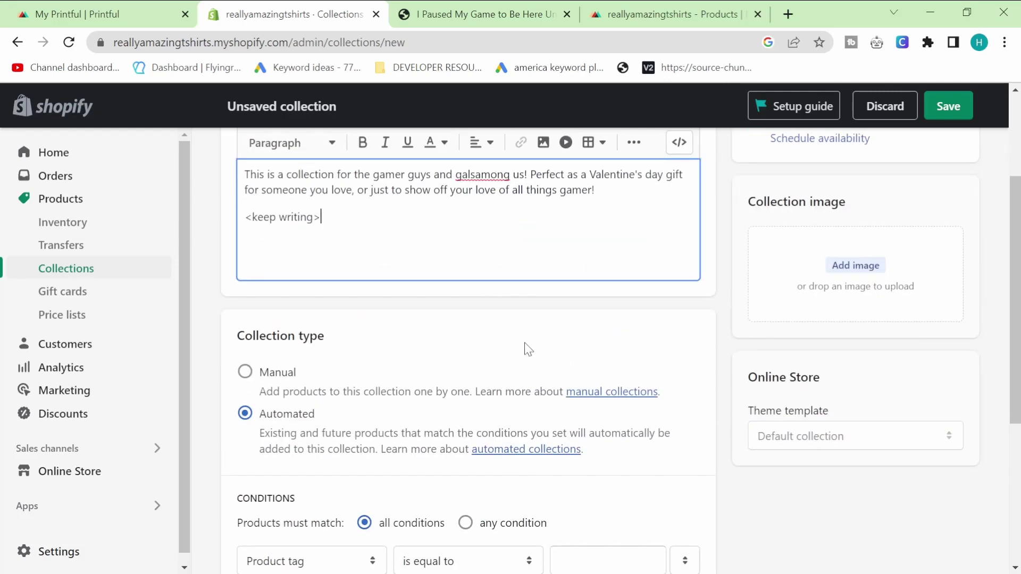
scroll(234, 336, "down", 2)
left_click(328, 400)
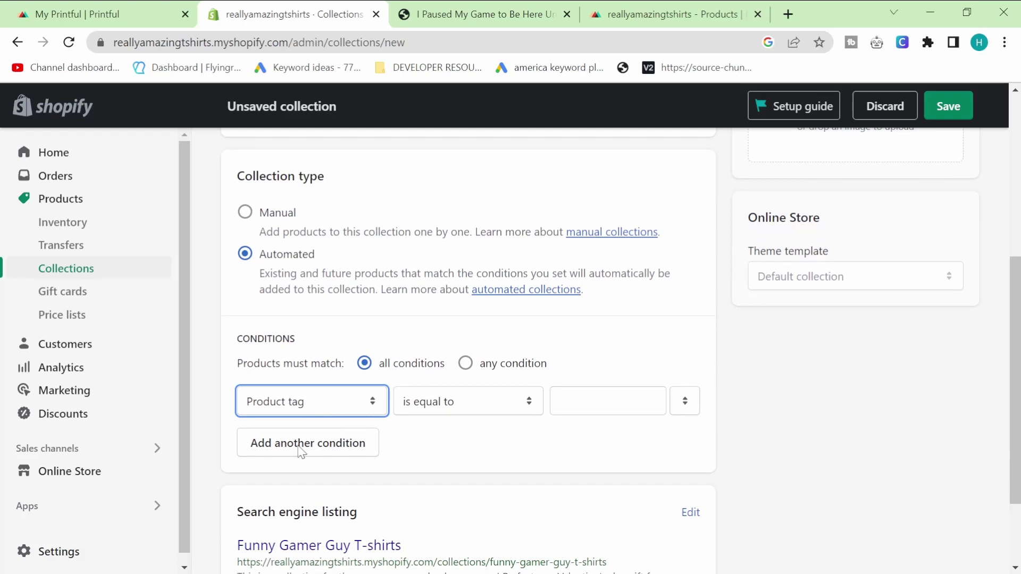
key("Tab")
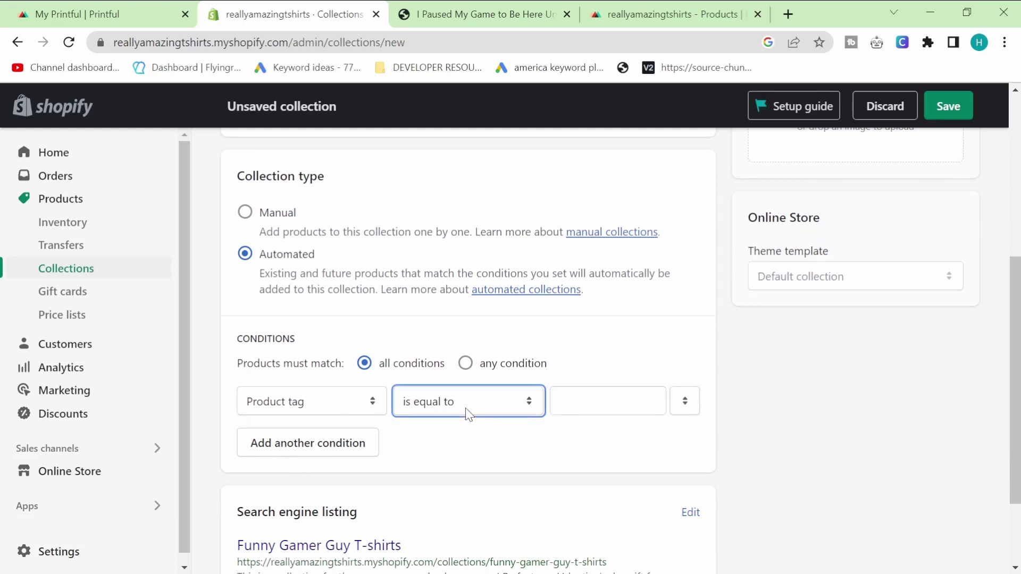
left_click(602, 410)
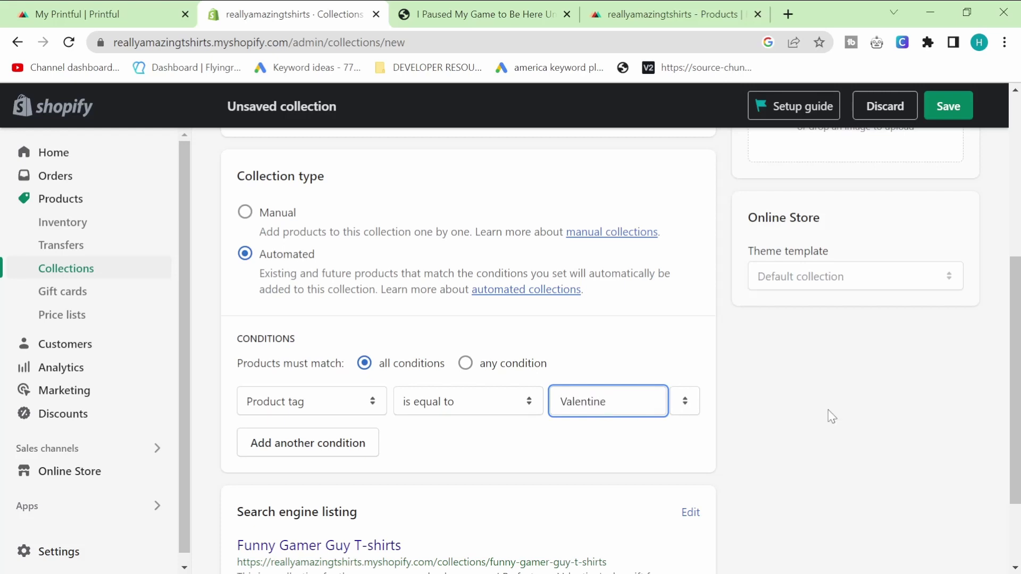
left_click(368, 443)
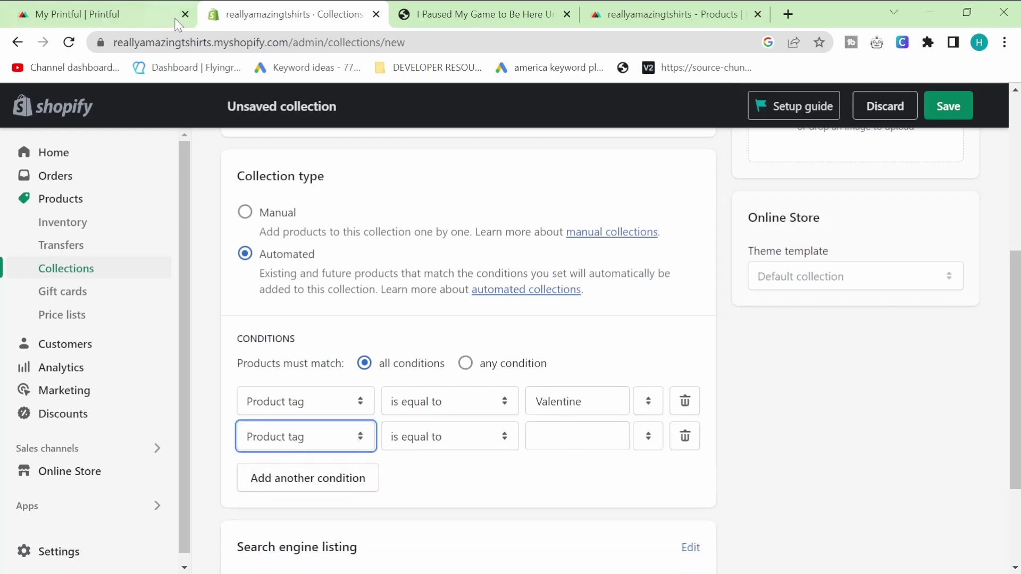
left_click(432, 406)
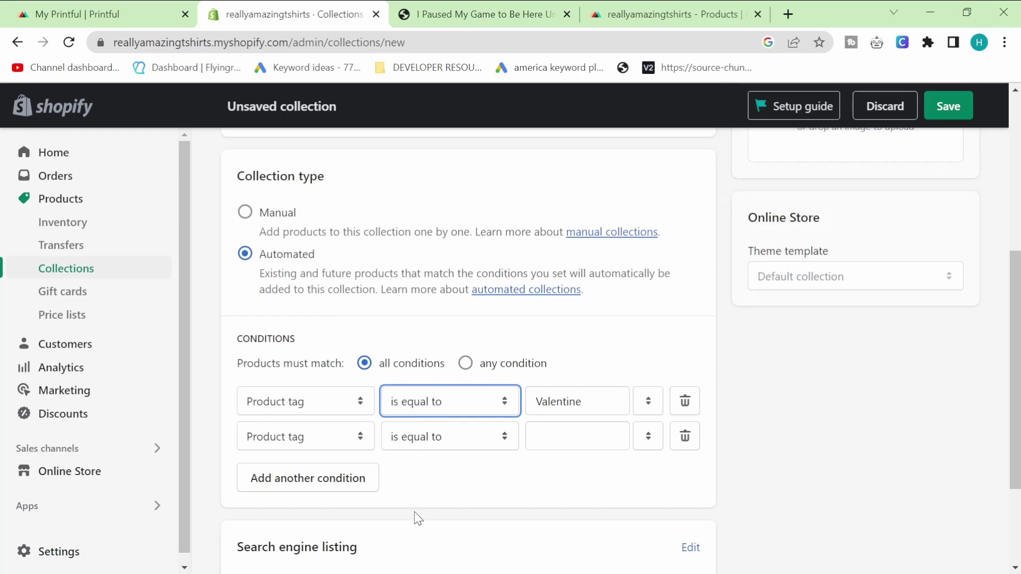
left_click(675, 312)
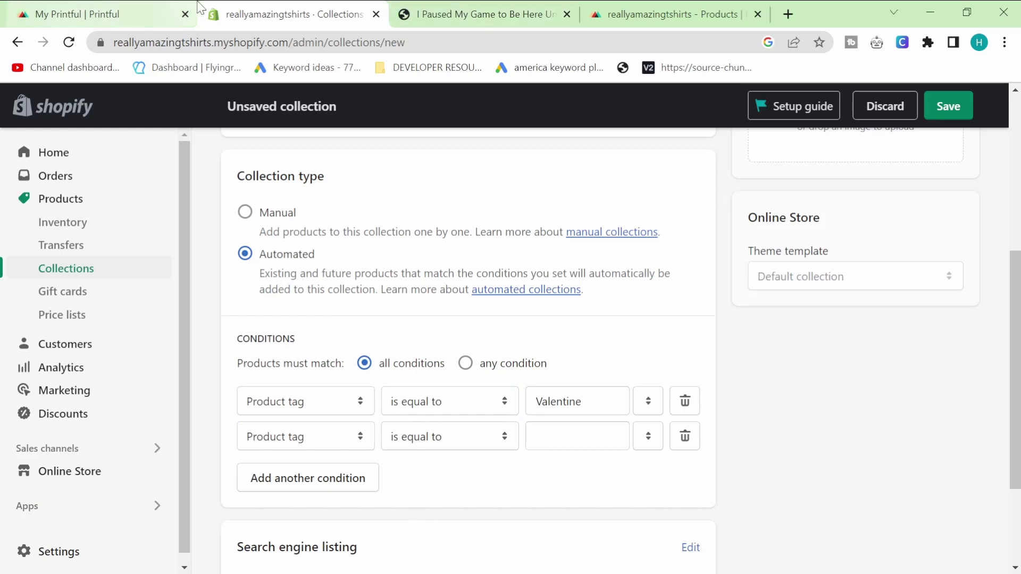
Step: Copy the gaming tee's tags from its product page in a new tab
left_click(58, 202, "ctrl")
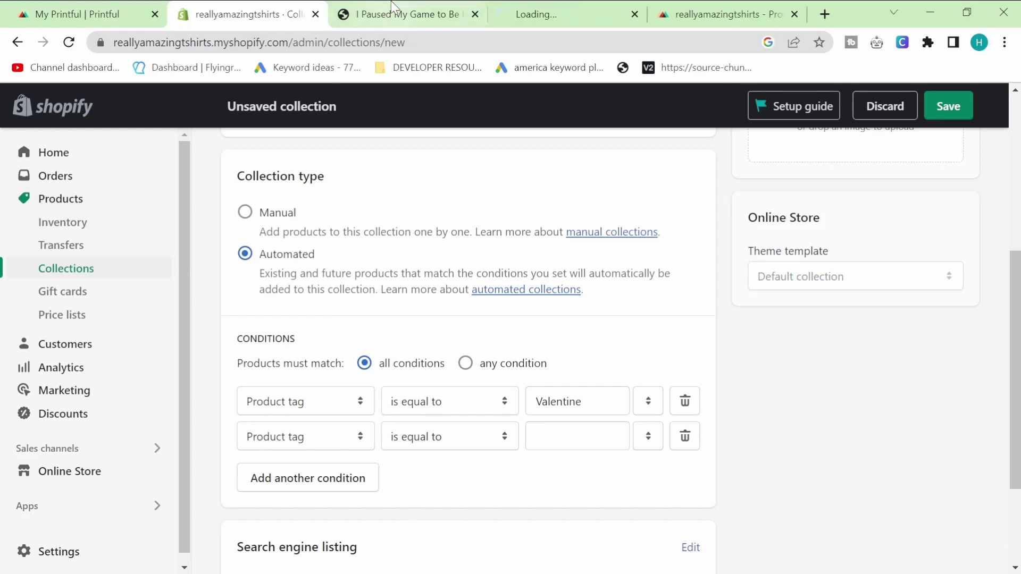
key("ctrl+Tab")
key("ctrl+Tab")
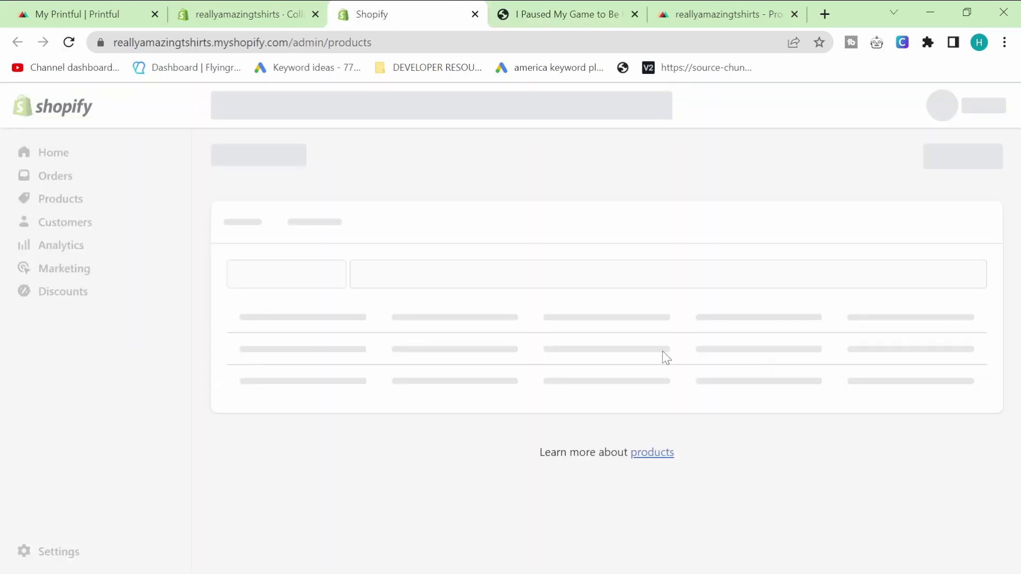
left_click(663, 364)
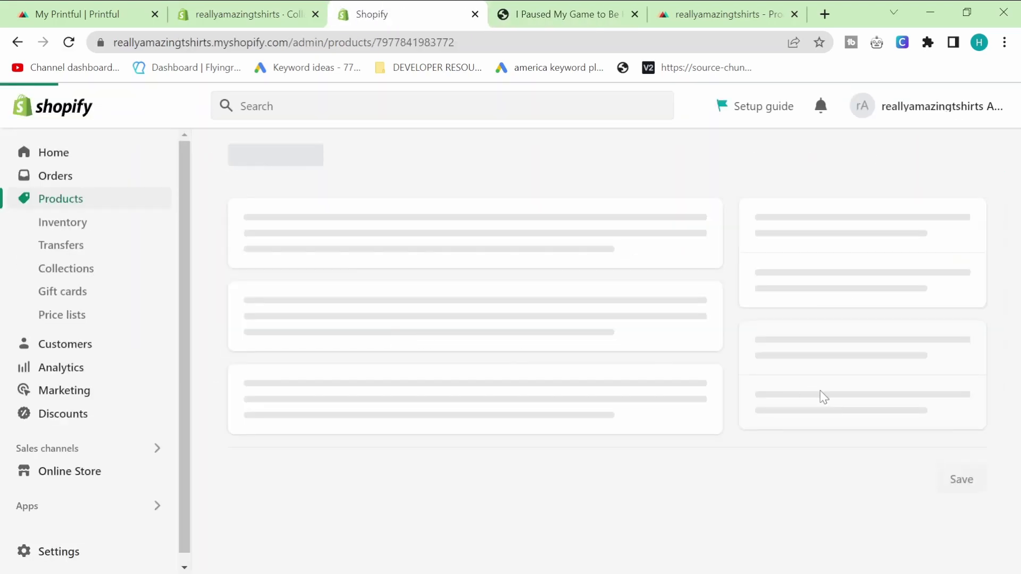
scroll(918, 399, "down", 5)
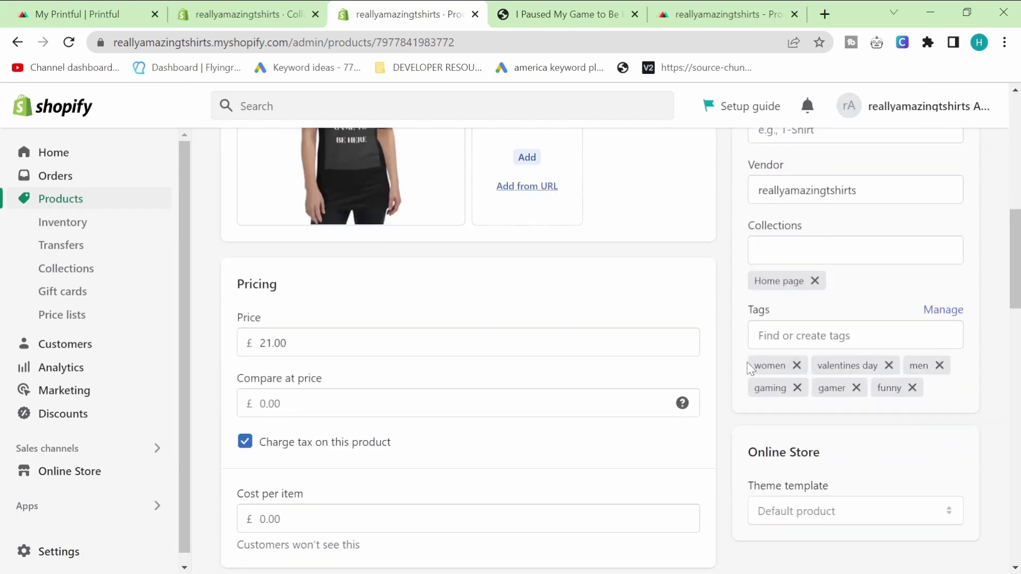
left_click_drag(742, 367, 914, 392)
Step: Paste the copied tags into the first condition's value, trim them, then clear it
left_click(273, 24)
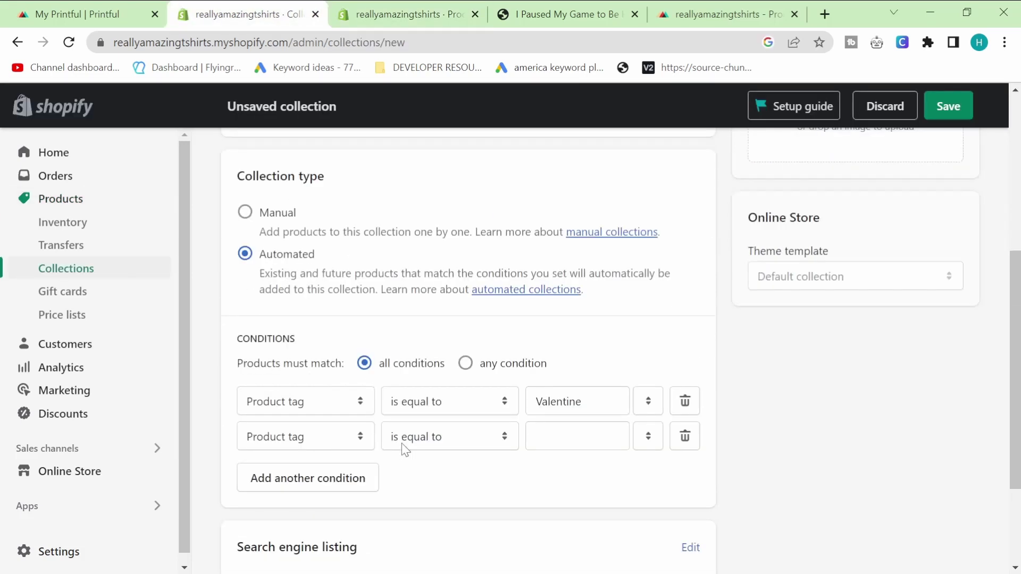
double_click(594, 401)
key("ctrl+v")
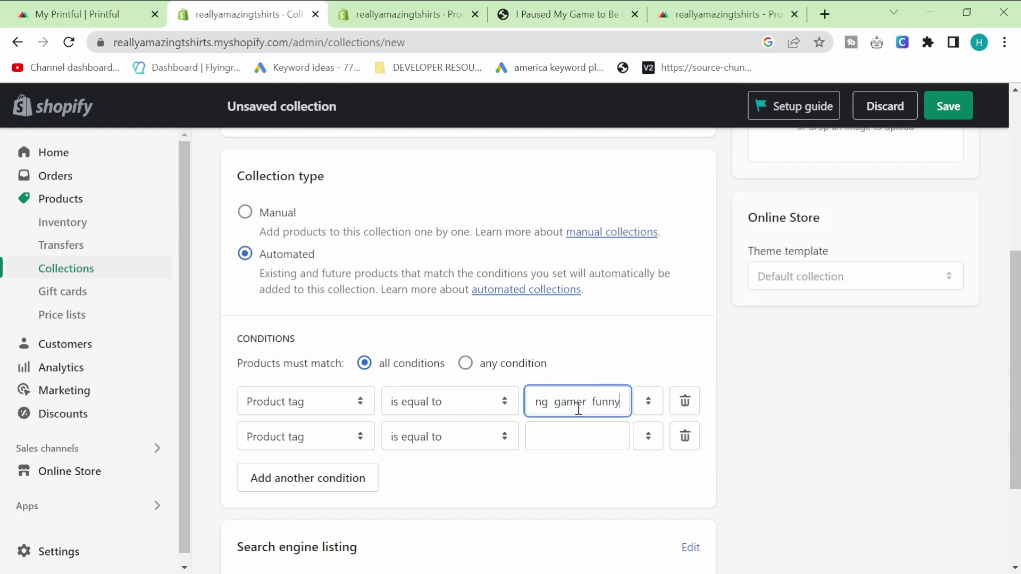
key("BackSpace")
key("BackSpace")
key("BackSpace")
key("BackSpace")
key("BackSpace")
key("BackSpace")
key("BackSpace")
key("BackSpace")
key("BackSpace")
key("BackSpace")
key("BackSpace")
key("BackSpace")
key("BackSpace")
key("BackSpace")
key("BackSpace")
key("BackSpace")
key("BackSpace")
key("BackSpace")
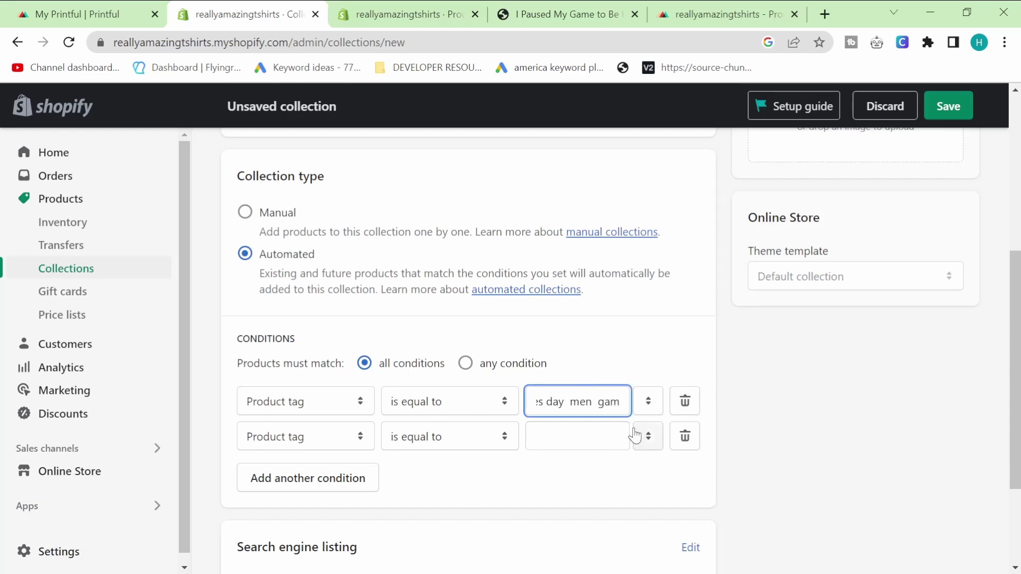
key("BackSpace")
key("BackSpace")
key("BackSpace")
key("BackSpace")
key("BackSpace")
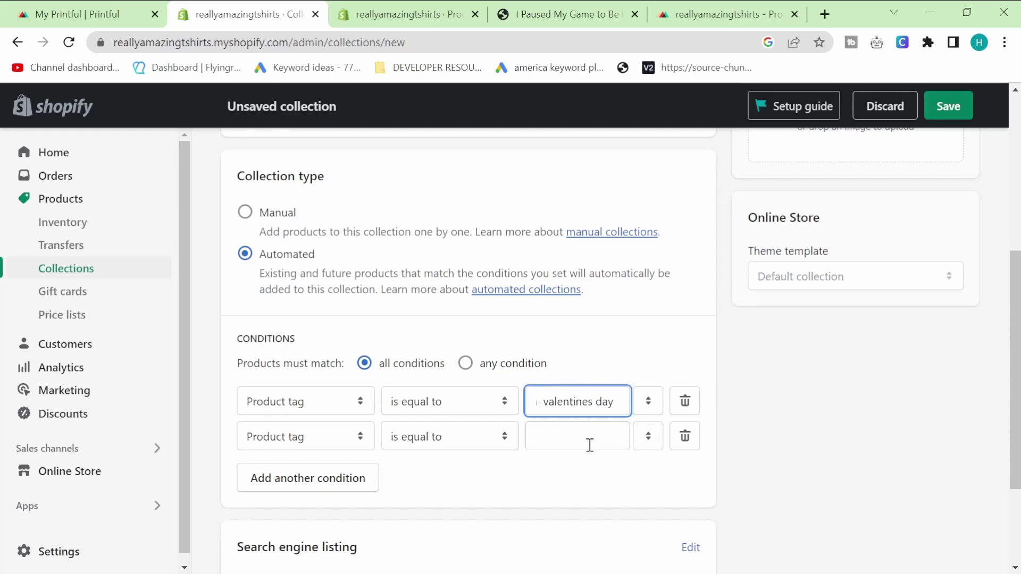
left_click(590, 445)
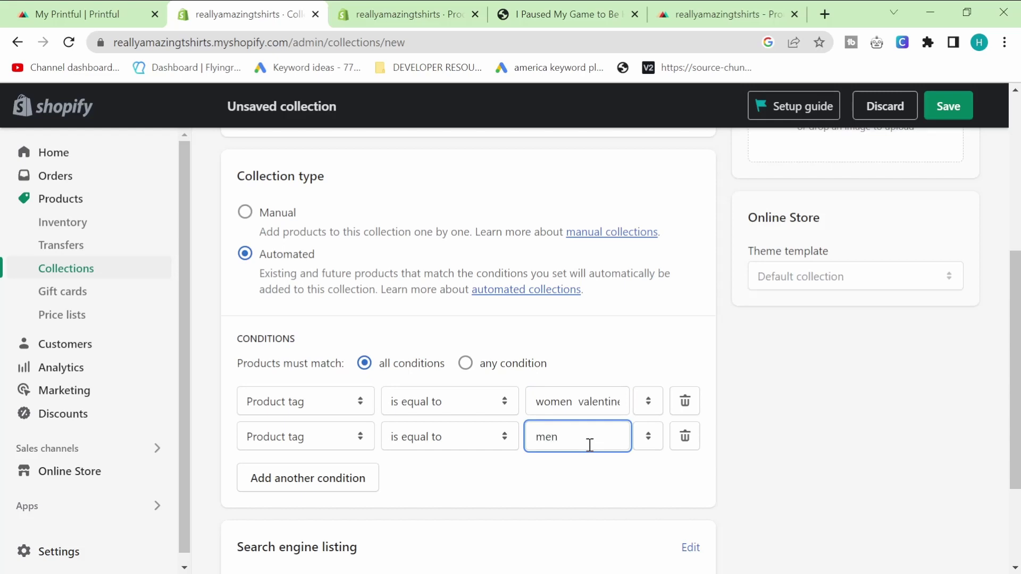
triple_click(580, 396)
key("BackSpace")
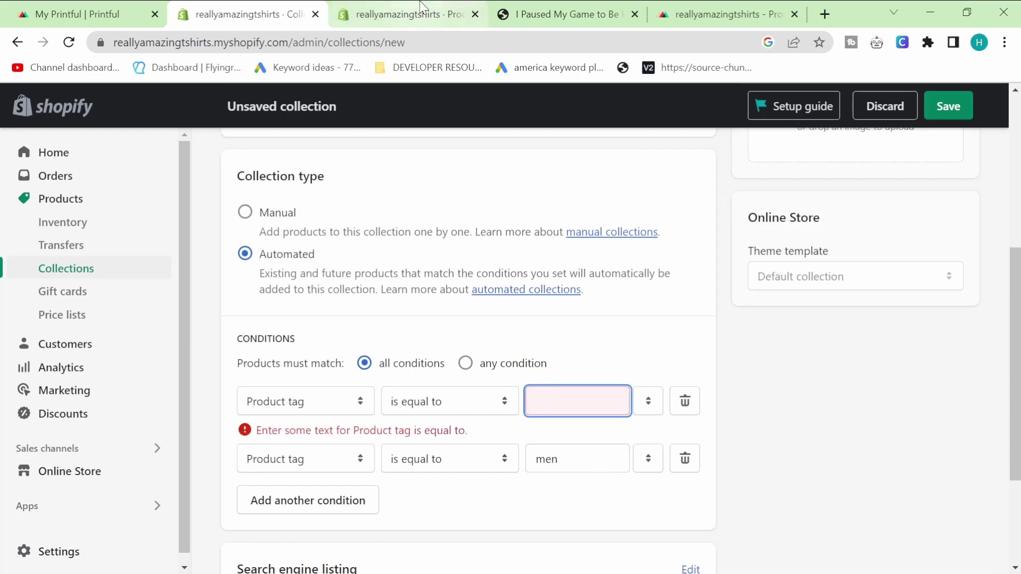
Step: Set the first condition's tag to 'gamer', delete the second condition, and save
left_click(421, 8)
key("ctrl+shift+Tab")
type("gam")
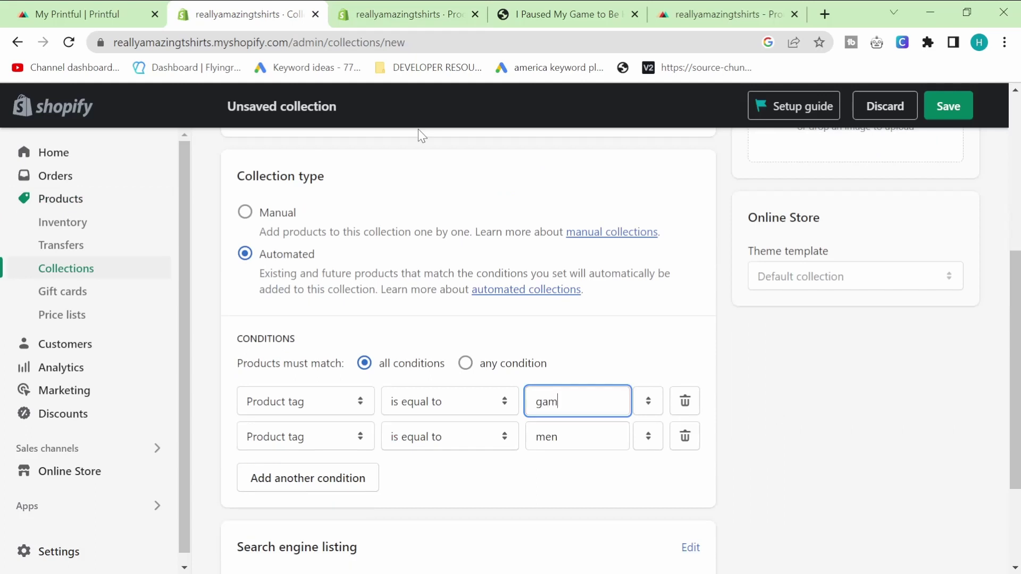
type("er")
double_click(577, 436)
key("BackSpace")
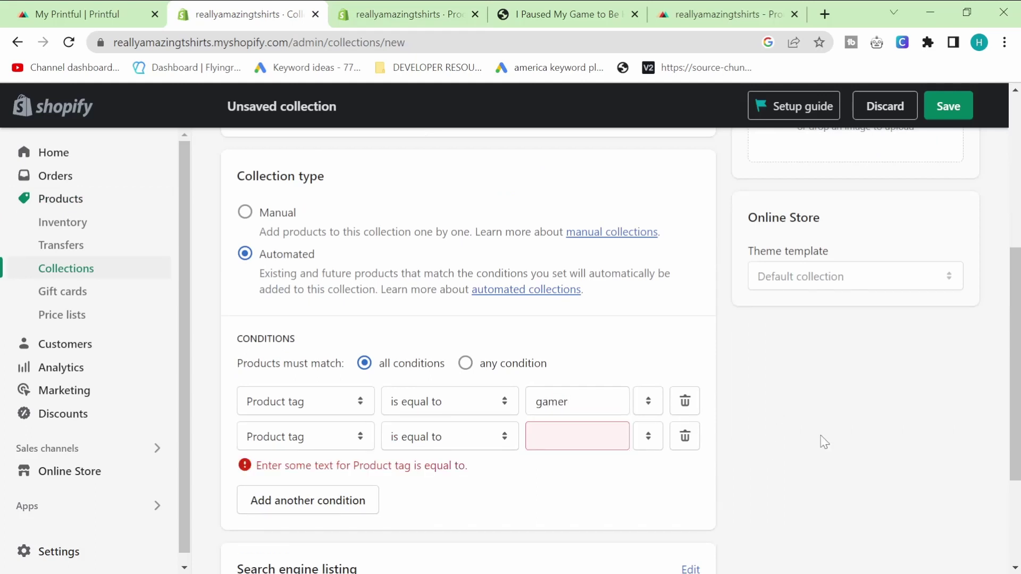
scroll(576, 385, "down", 2)
left_click(685, 357)
scroll(686, 418, "down", 1)
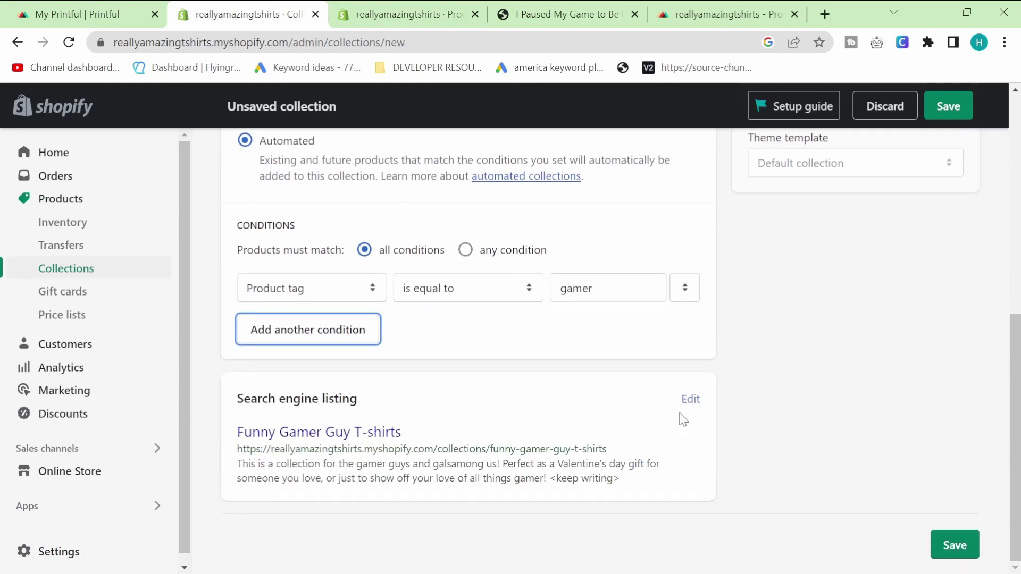
scroll(826, 443, "up", 5)
scroll(826, 443, "up", 3)
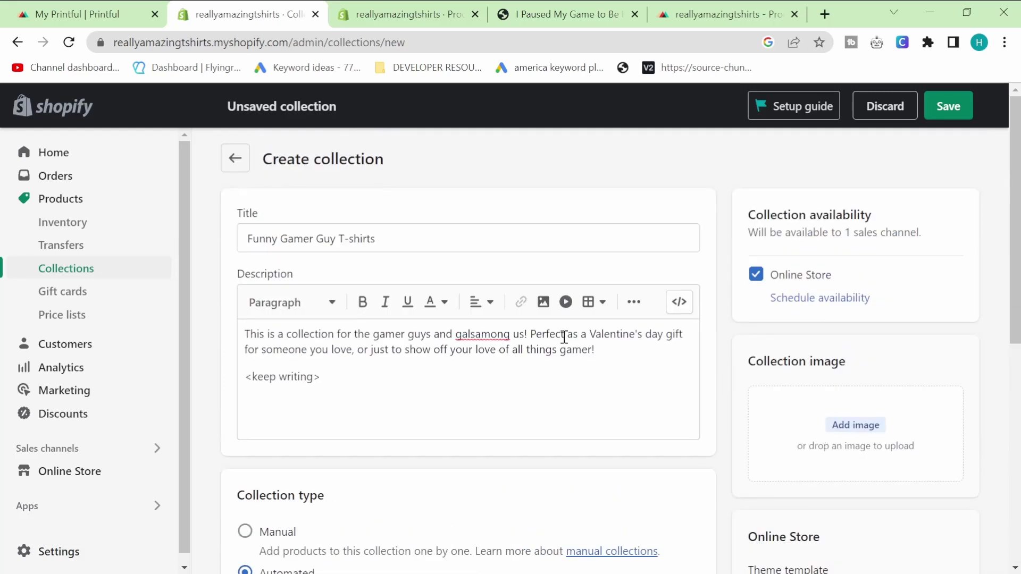
left_click(948, 107)
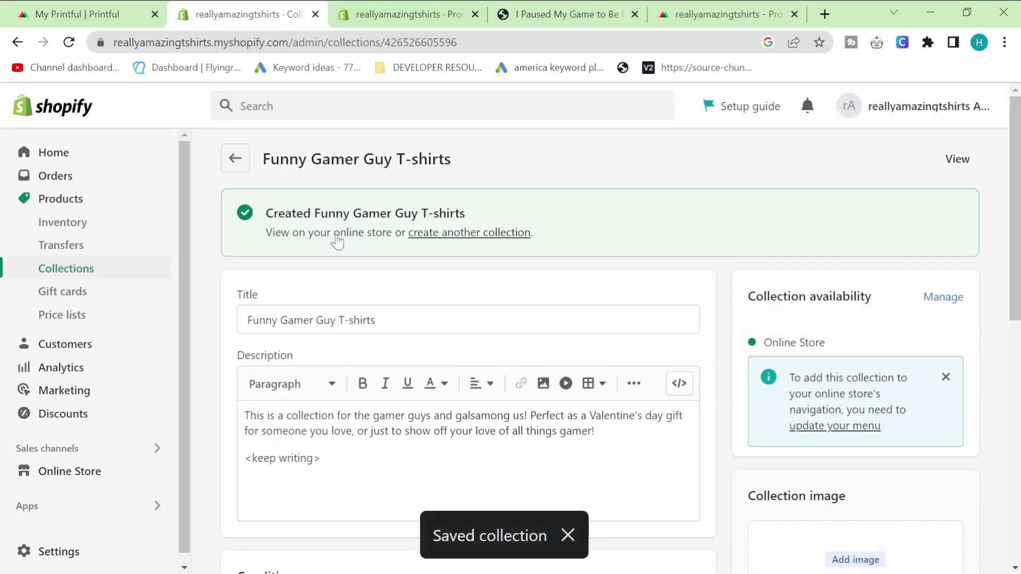
Step: Copy the store access password from Online Store Preferences and bring up the storefront password page
left_click(338, 242)
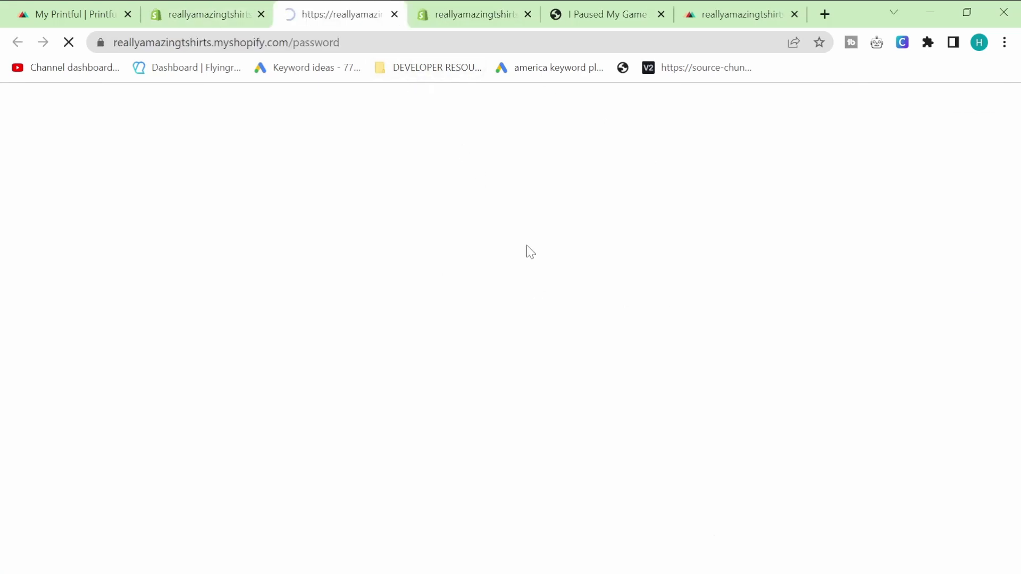
left_click(226, 16)
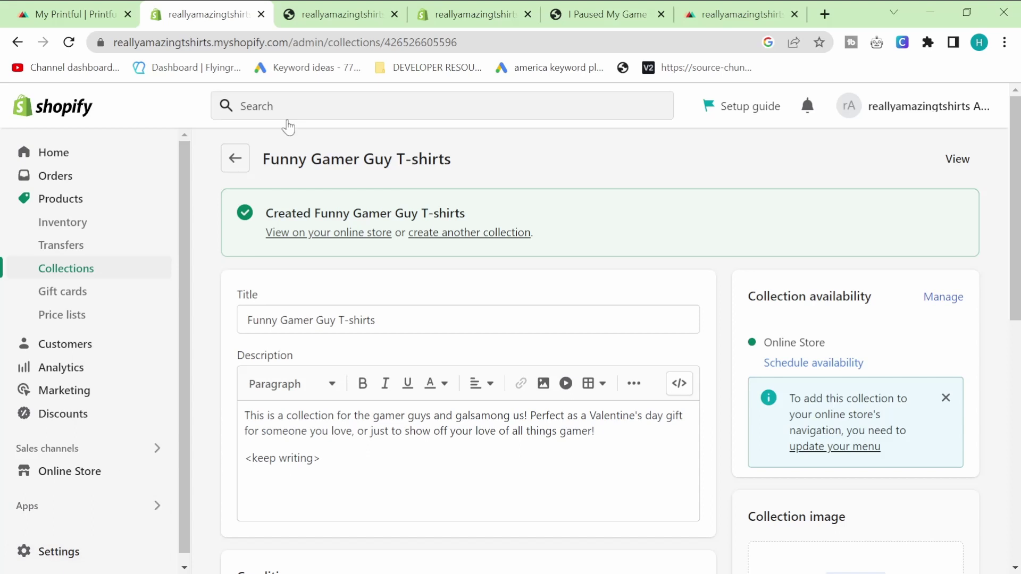
left_click(111, 469)
left_click(90, 466)
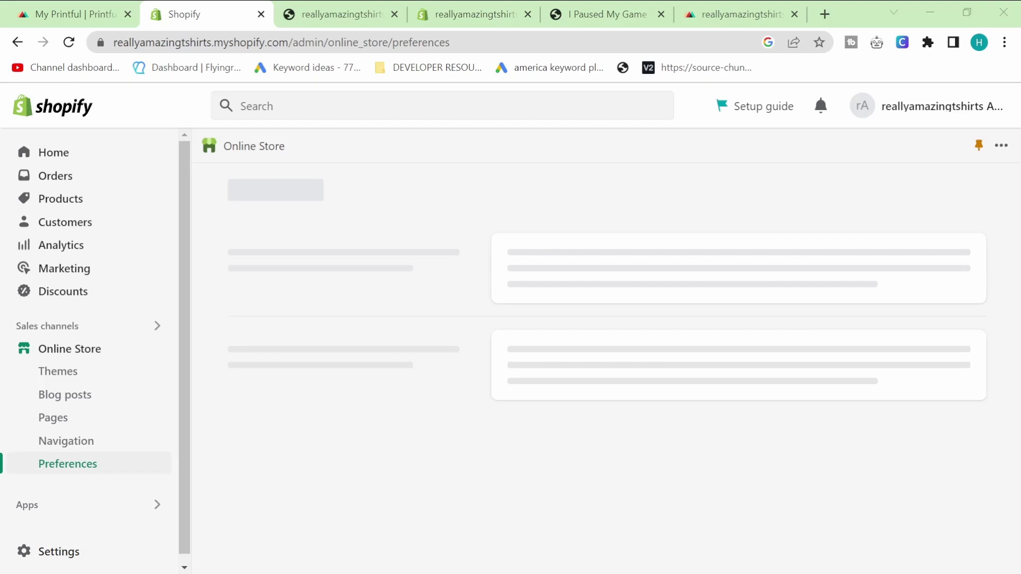
scroll(791, 426, "down", 12)
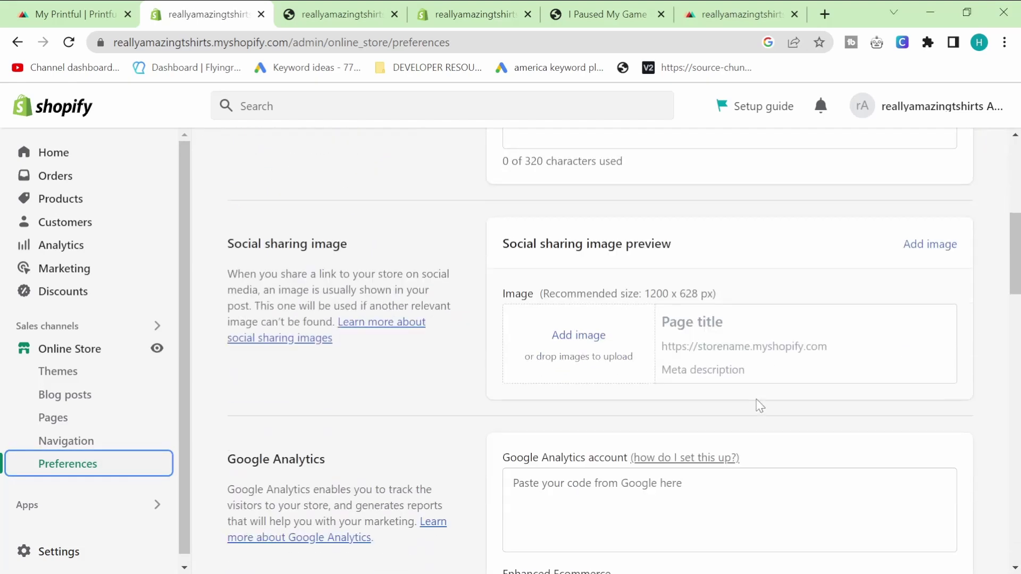
scroll(760, 405, "down", 10)
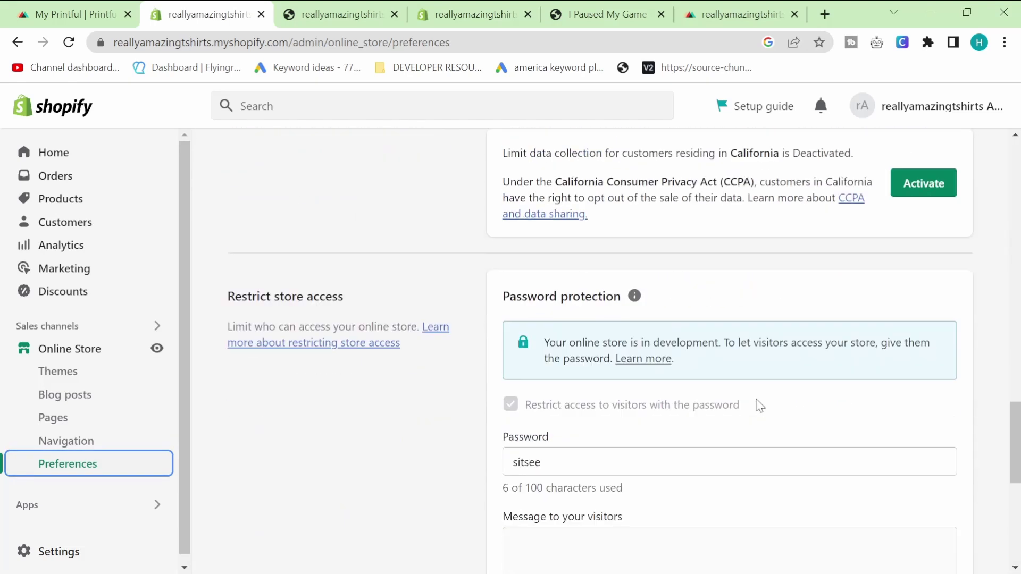
double_click(520, 460)
left_click(328, 9)
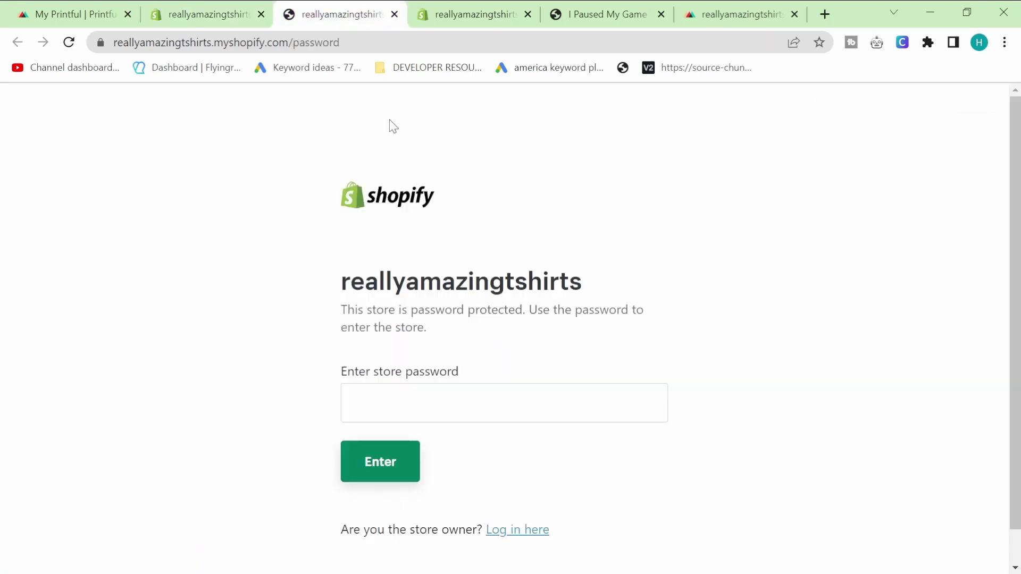
Step: Unlock the storefront by pasting in the store password and submitting it
left_click(436, 410)
key("ctrl+v")
left_click(413, 459)
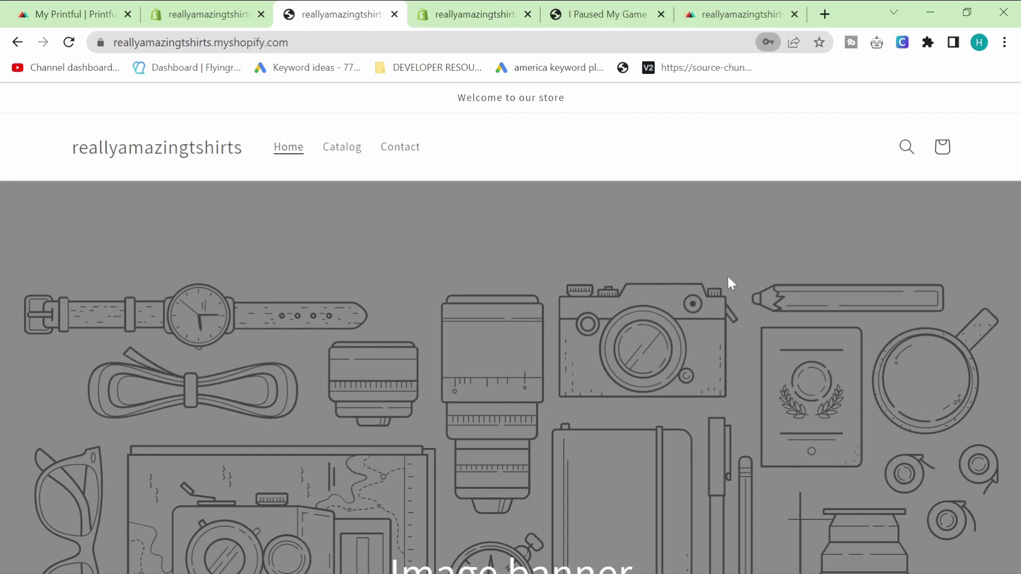
Step: Confirm the V-neck tee appears under Featured products, then return to the admin preferences
scroll(377, 340, "down", 4)
scroll(379, 234, "down", 10)
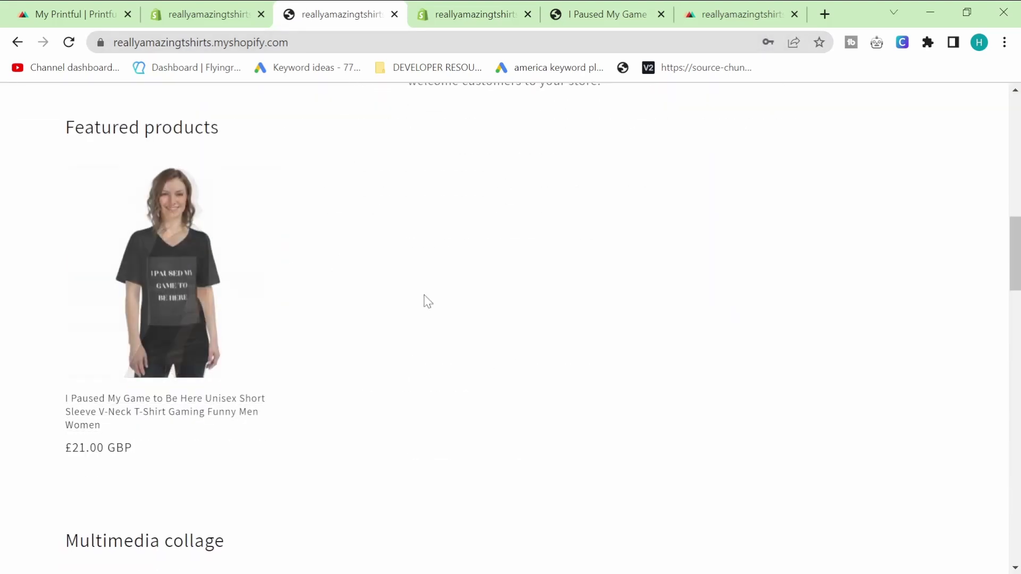
scroll(423, 294, "down", 15)
left_click(196, 17)
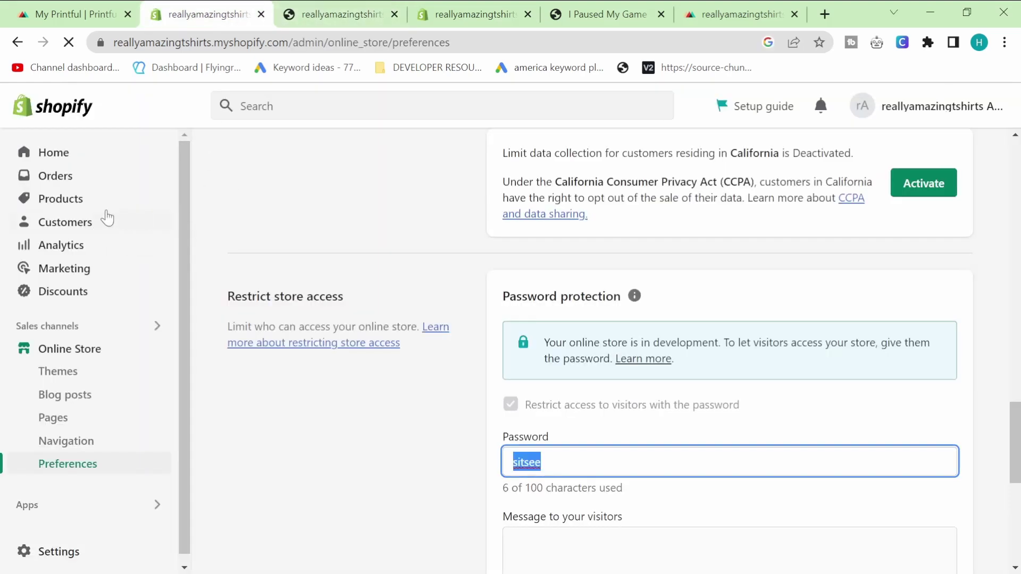
Step: Open the Funny Gamer Guy T-shirts collection in the admin and check its Products list
left_click(65, 197)
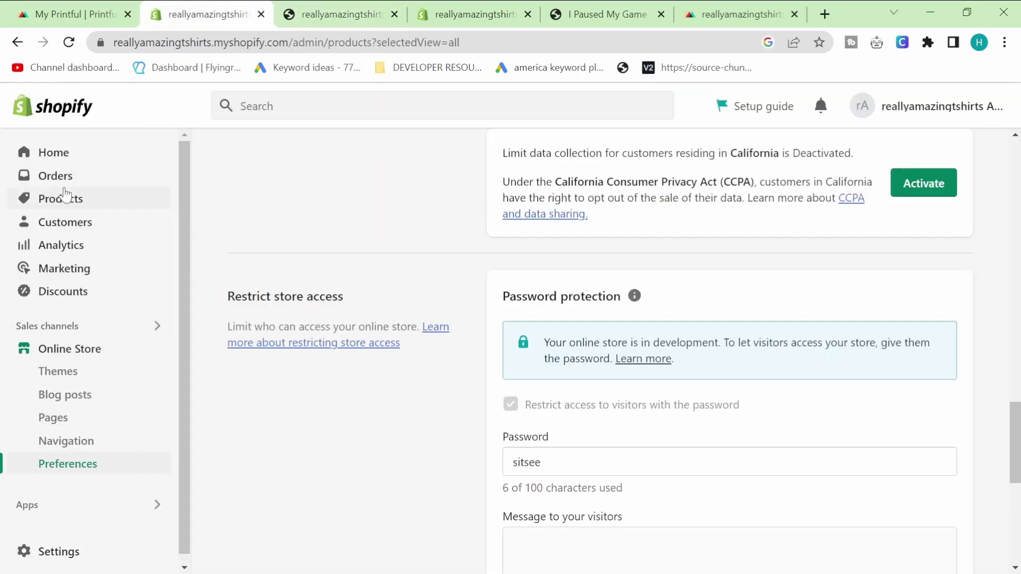
left_click(84, 269)
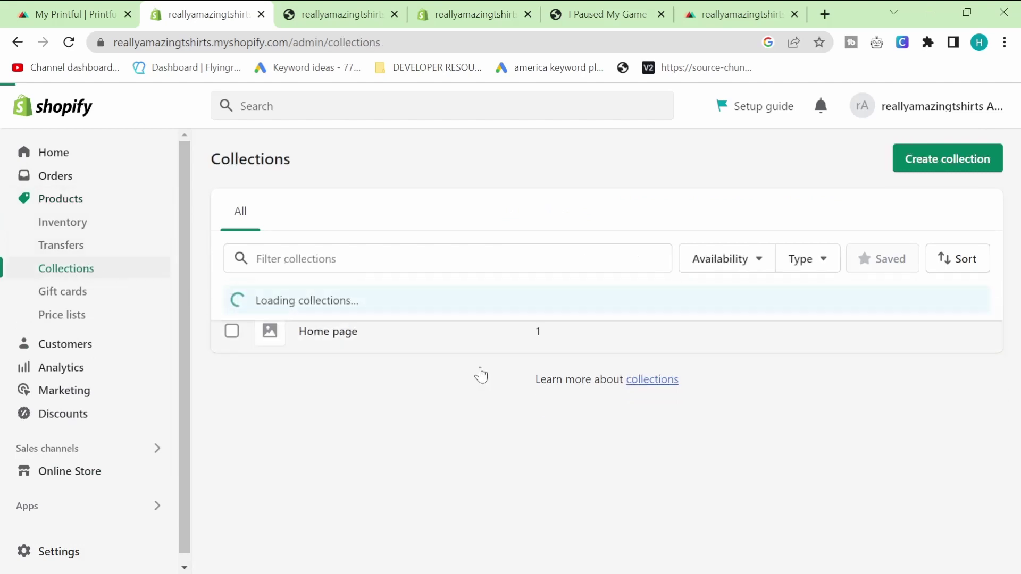
left_click(394, 345)
scroll(636, 400, "down", 8)
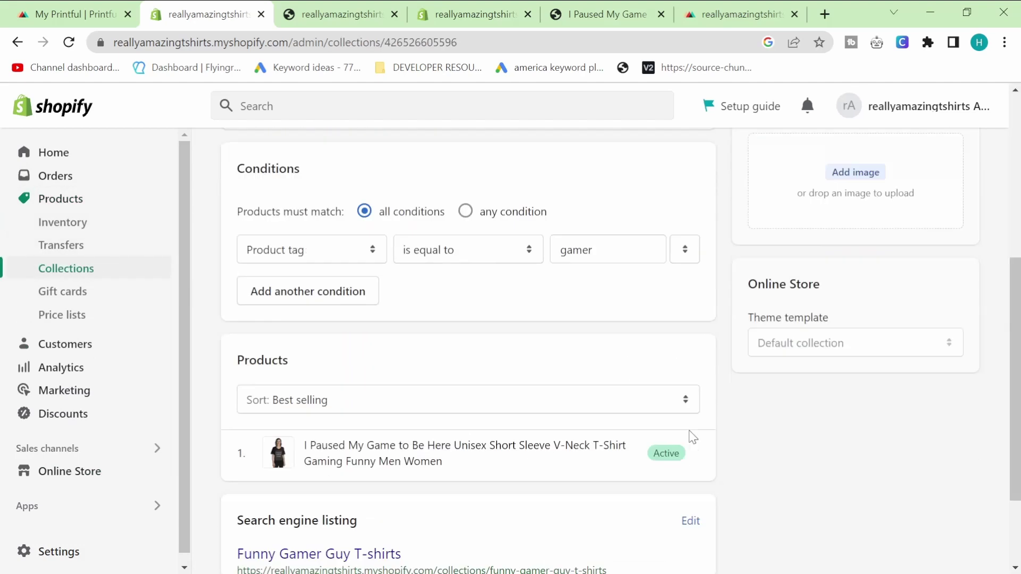
left_click_drag(202, 310, 768, 378)
left_click(879, 387)
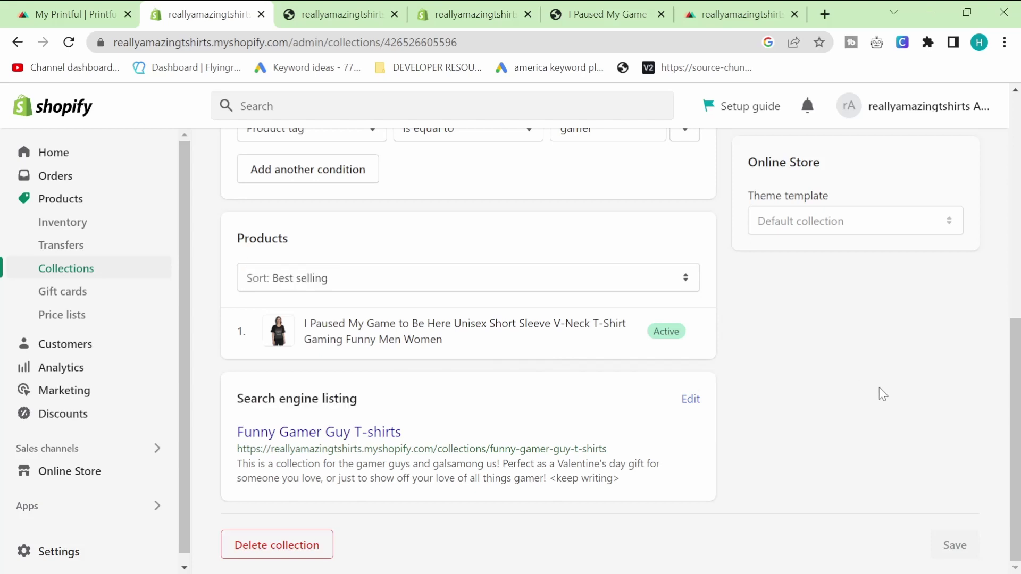
scroll(880, 387, "up", 10)
Step: View the collection on the storefront, showing only the V-neck tee at £21.00 GBP
left_click(960, 161)
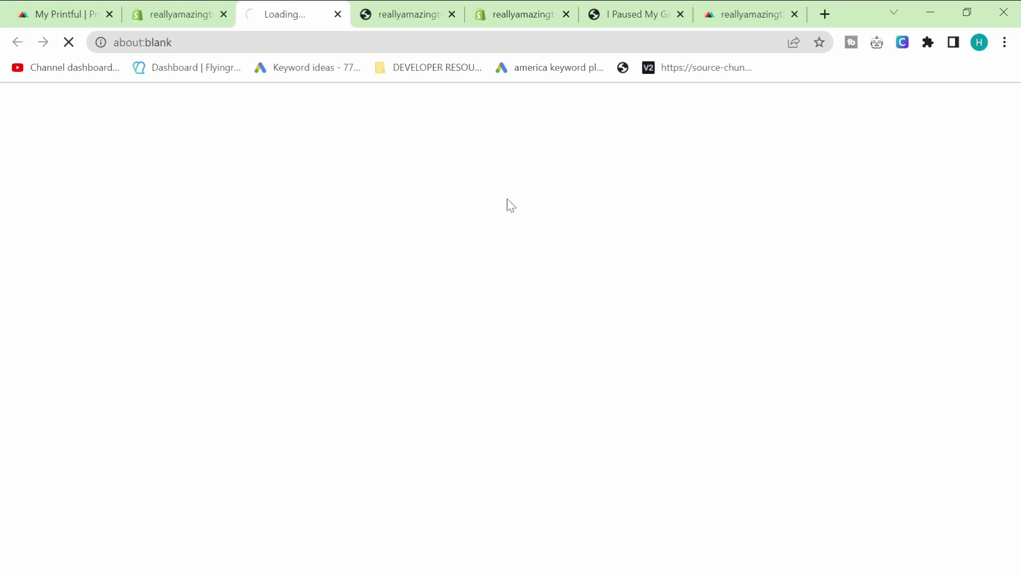
scroll(447, 229, "down", 3)
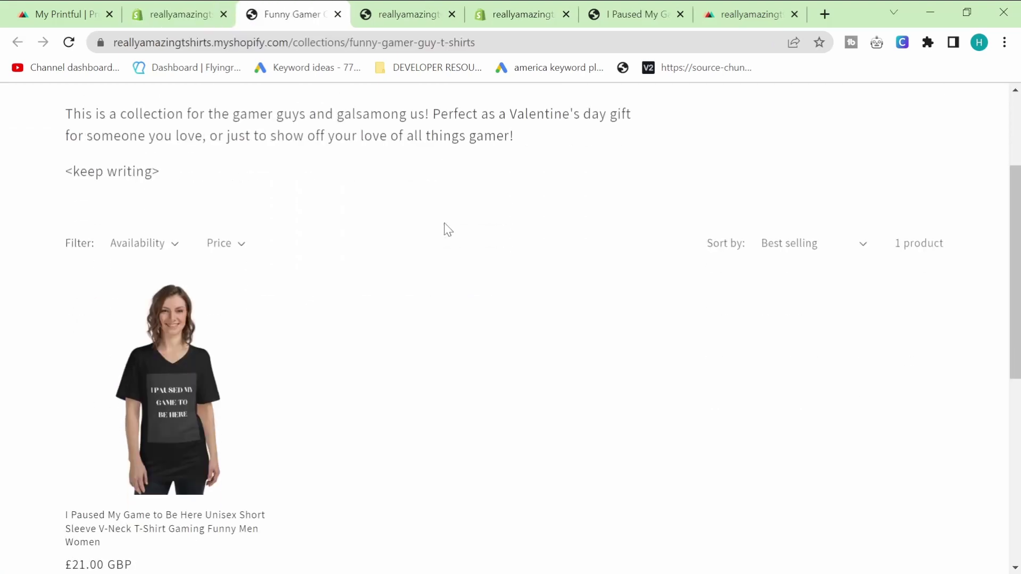
scroll(446, 229, "up", 3)
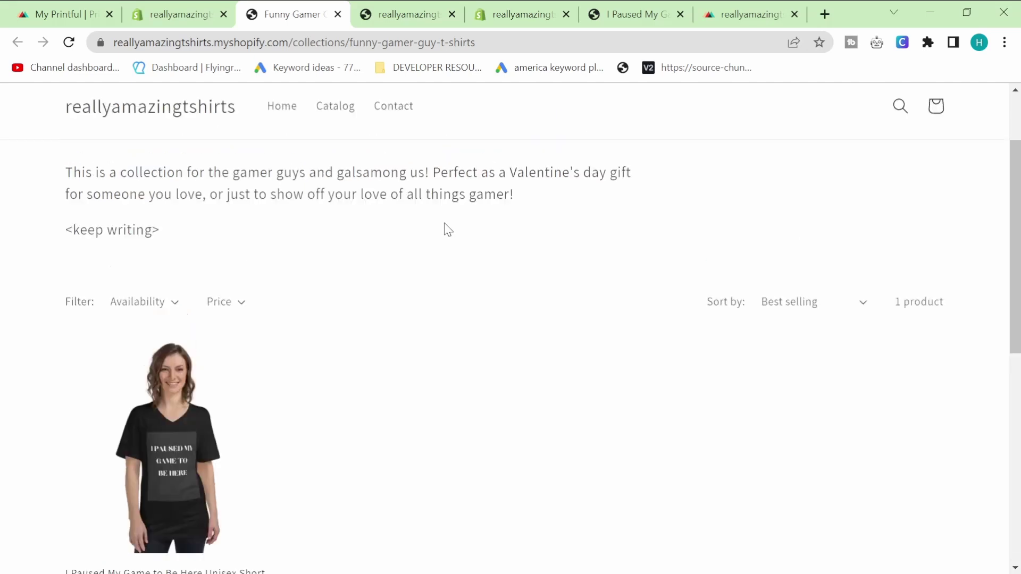
scroll(447, 229, "down", 10)
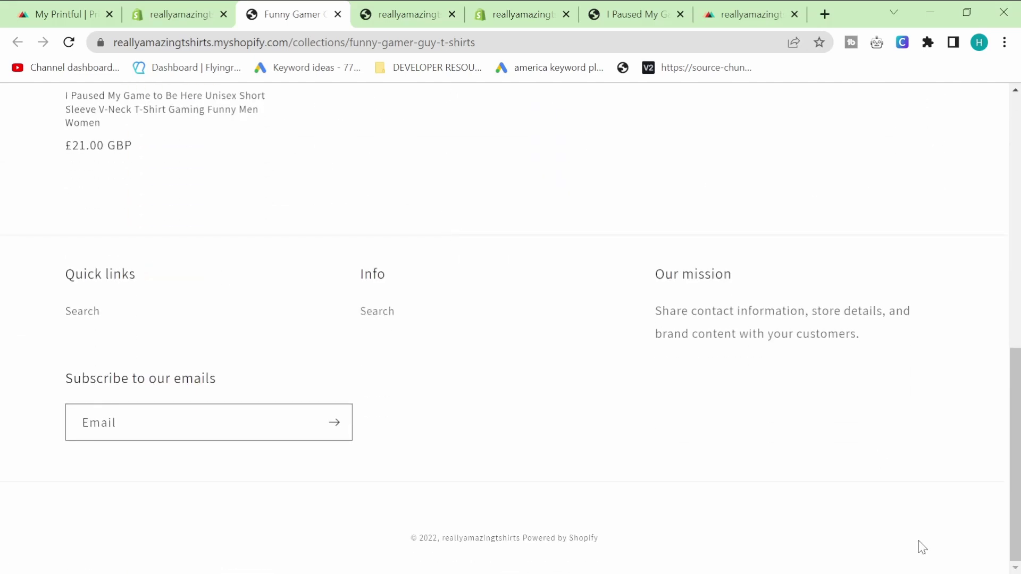